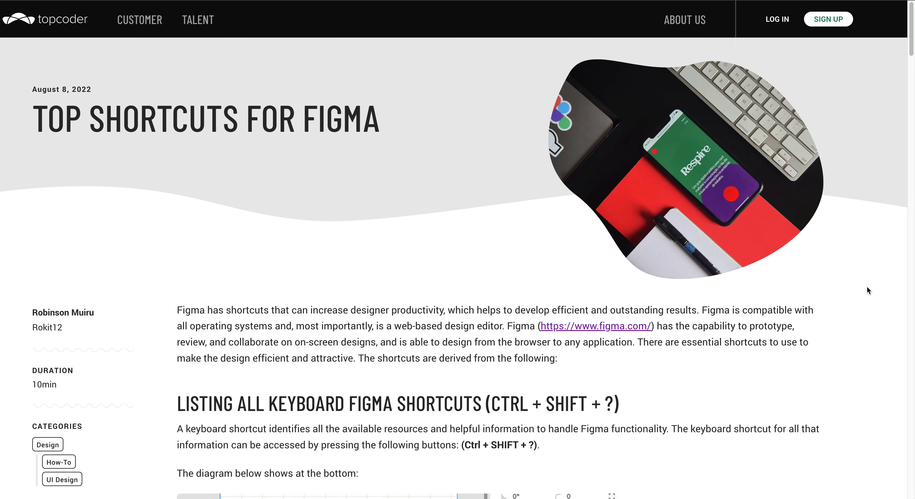
Read the introduction and the section on listing all keyboard shortcuts in the Top Shortcuts for Figma article
scroll(867, 288, "down", 1)
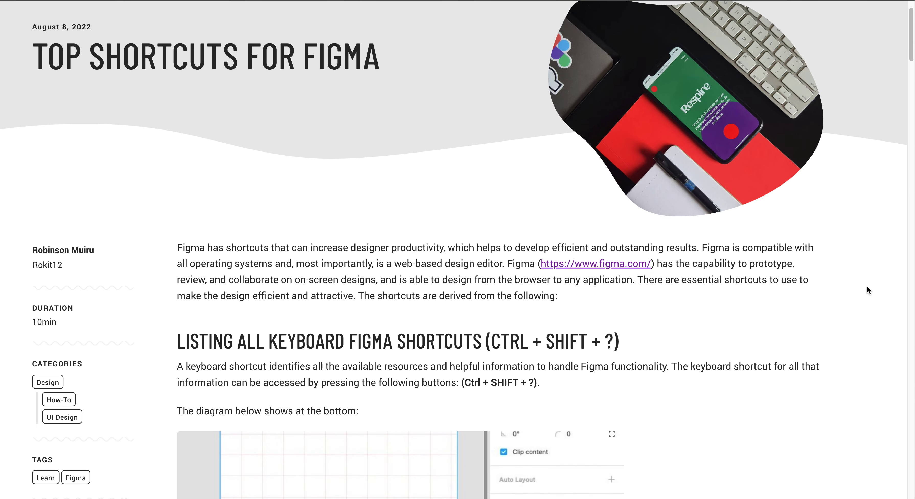
scroll(867, 285, "down", 3)
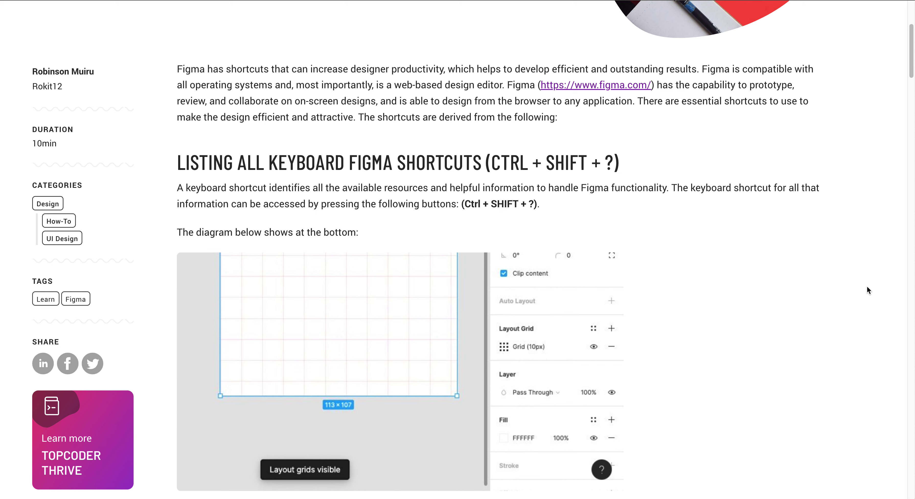
scroll(867, 286, "down", 2)
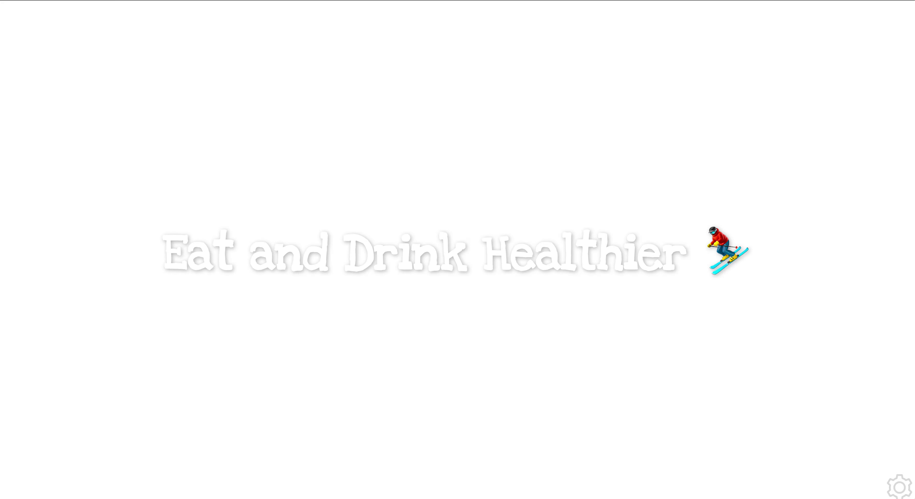
Log in to the Figma website with an existing Google account and create a new design file
type("figma")
key("Return")
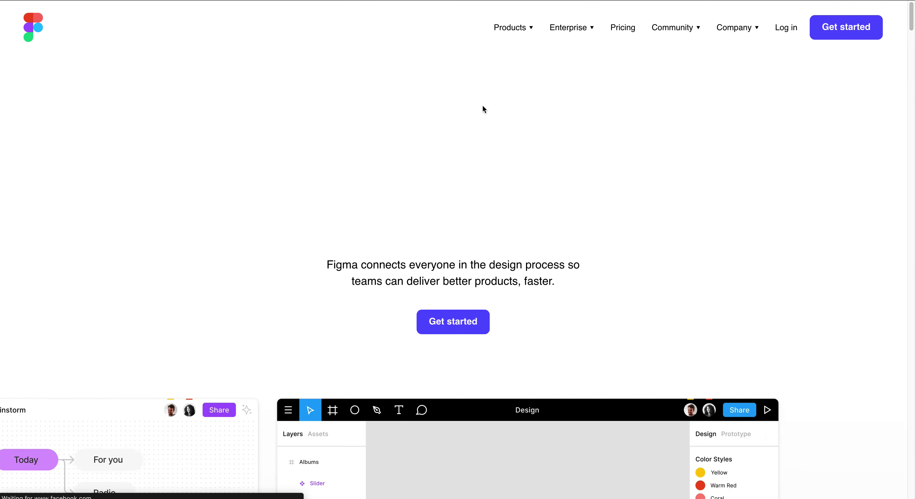
left_click(787, 27)
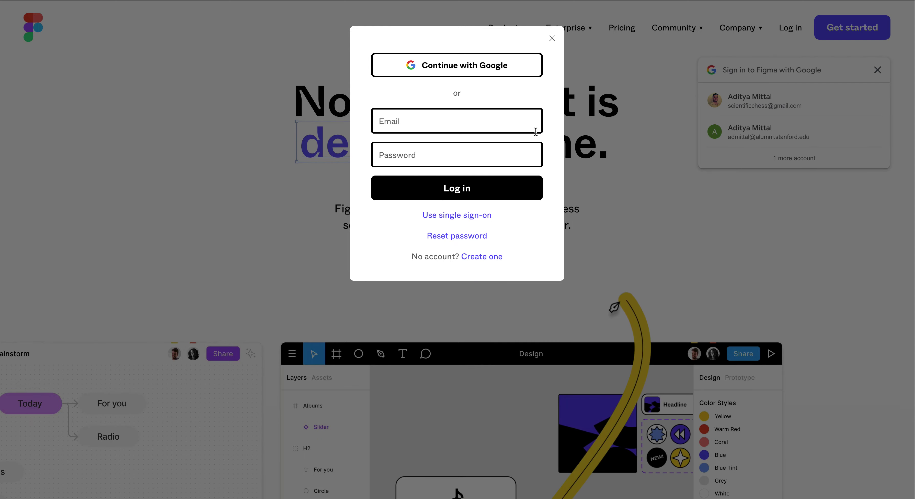
left_click(515, 66)
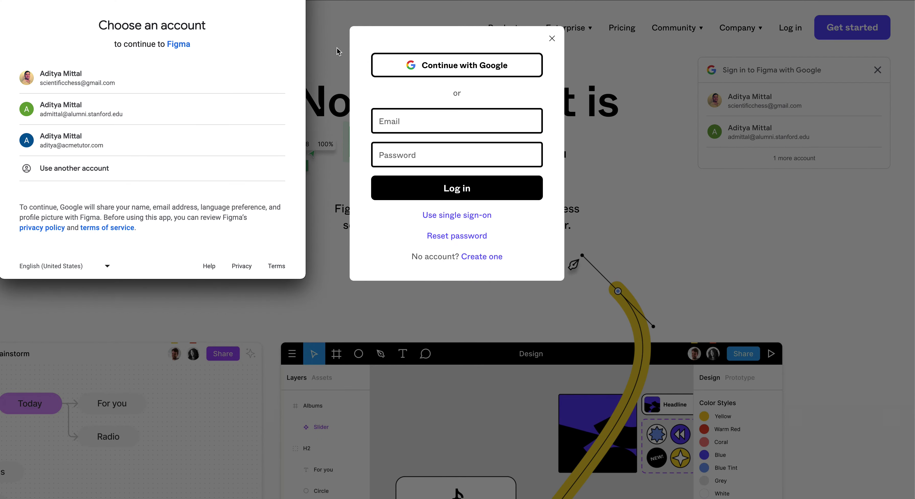
left_click(126, 87)
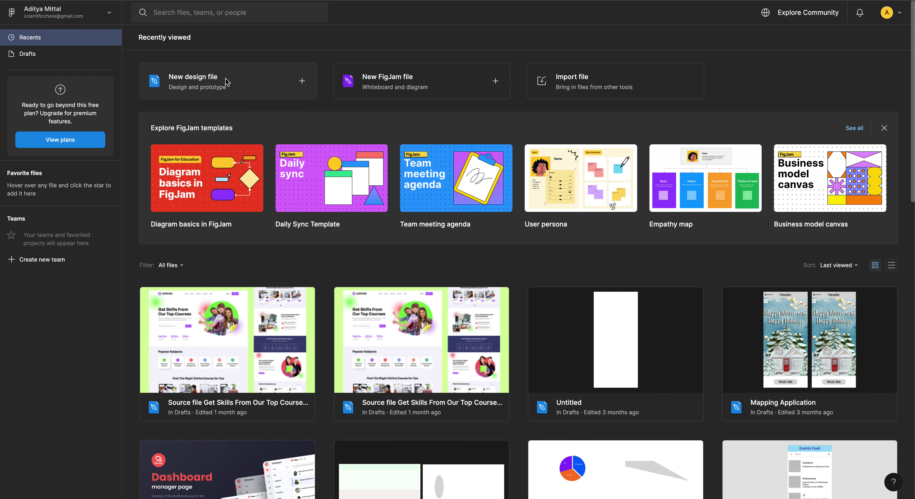
left_click(218, 85)
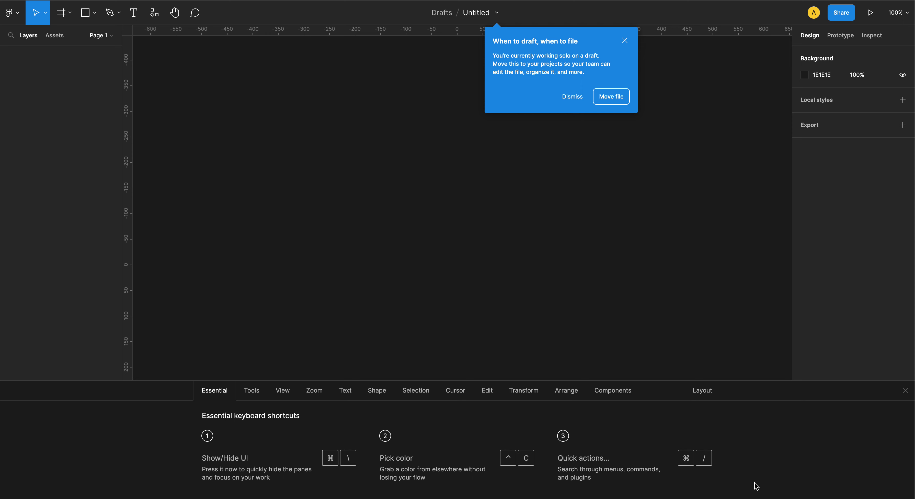
Look through the keyboard shortcut categories one by one, from Tools to Components
left_click(263, 391)
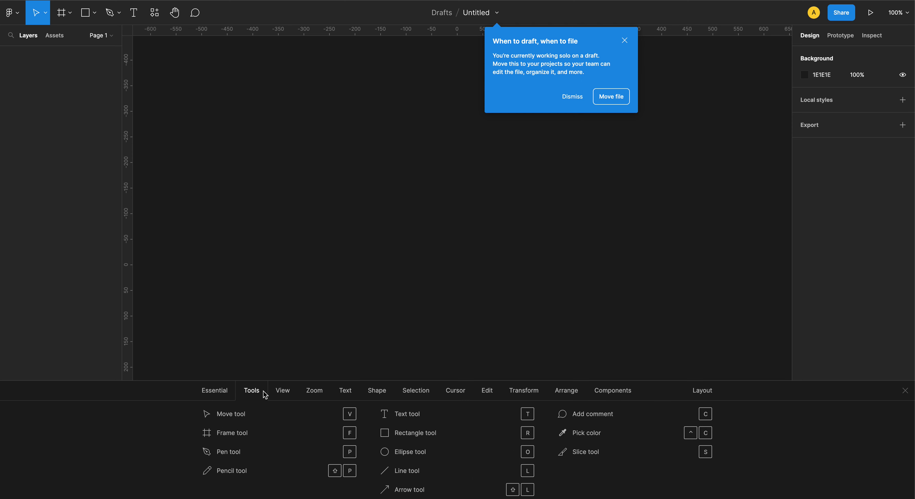
left_click(284, 391)
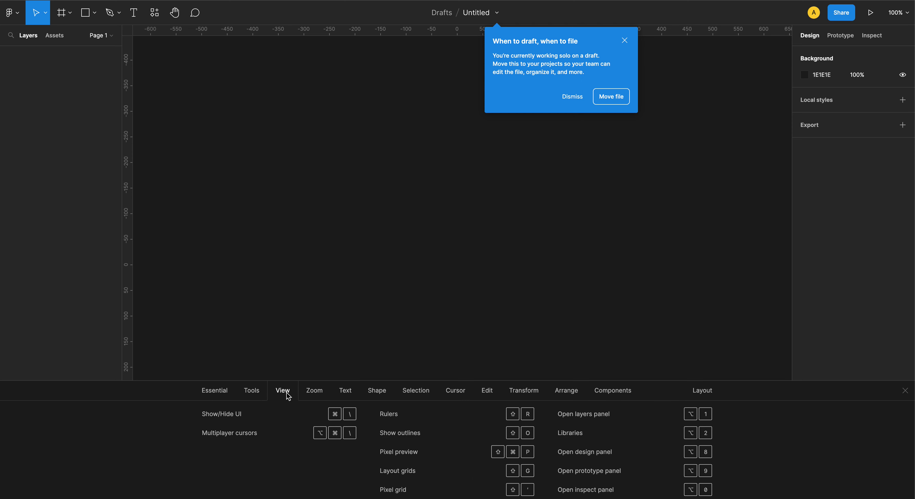
left_click(314, 392)
left_click(356, 392)
left_click(376, 392)
left_click(415, 393)
left_click(454, 392)
left_click(495, 393)
left_click(521, 391)
left_click(579, 391)
left_click(601, 389)
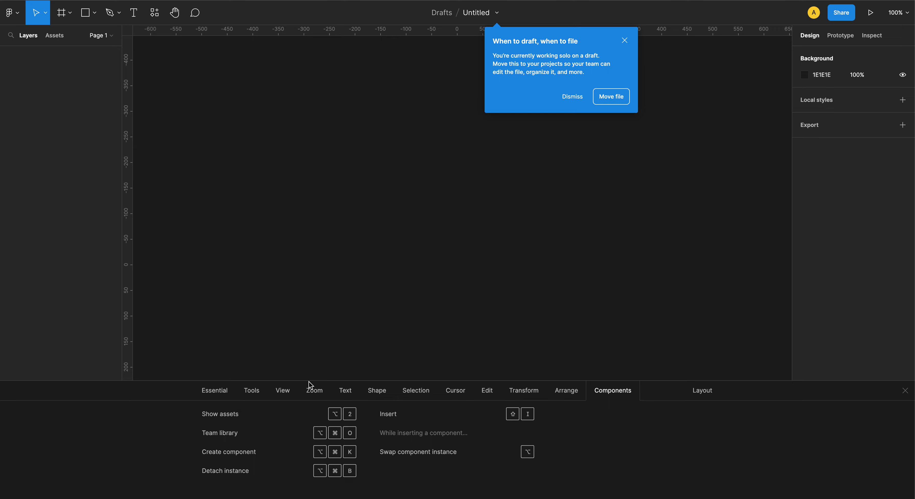
Go through all shortcut categories again in order, starting at Essential and ending at Components
left_click(217, 393)
left_click(252, 392)
left_click(281, 393)
left_click(313, 392)
left_click(343, 392)
left_click(375, 391)
left_click(412, 393)
left_click(448, 394)
left_click(487, 394)
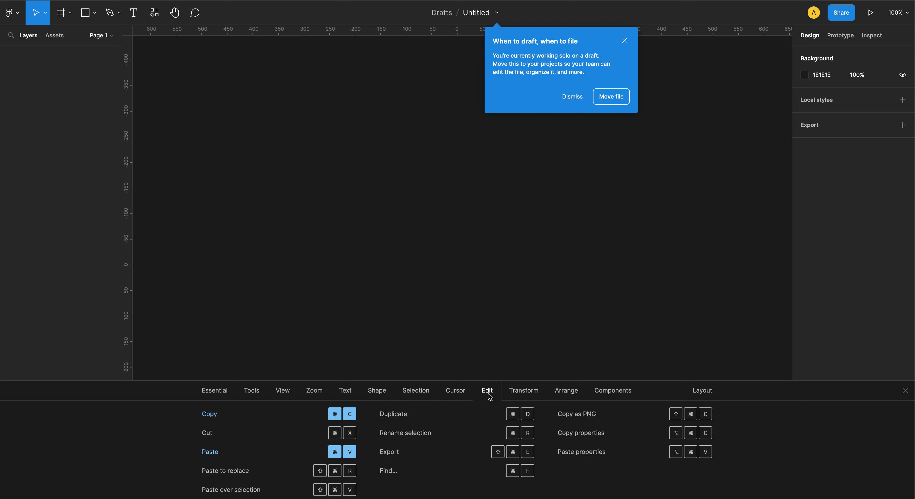
left_click(526, 392)
left_click(566, 395)
left_click(601, 394)
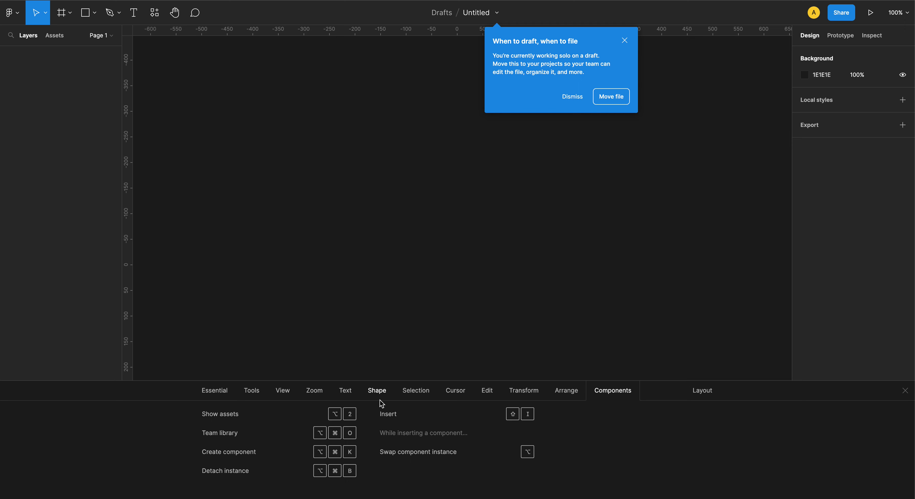
Examine the keyboard layout options offered for the shortcuts
left_click(693, 393)
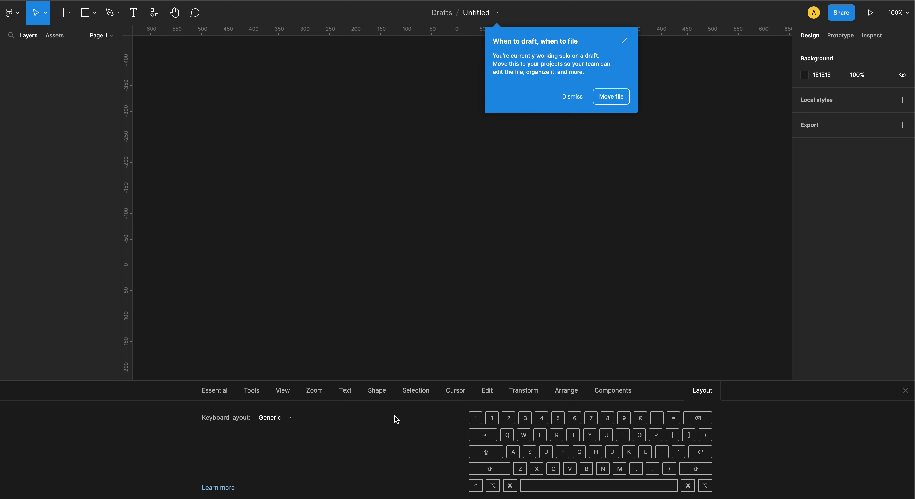
left_click(280, 416)
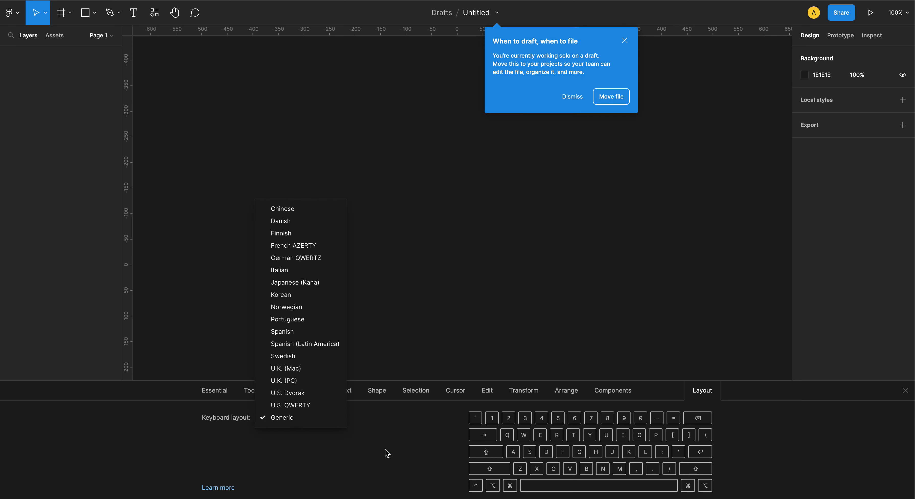
left_click(414, 452)
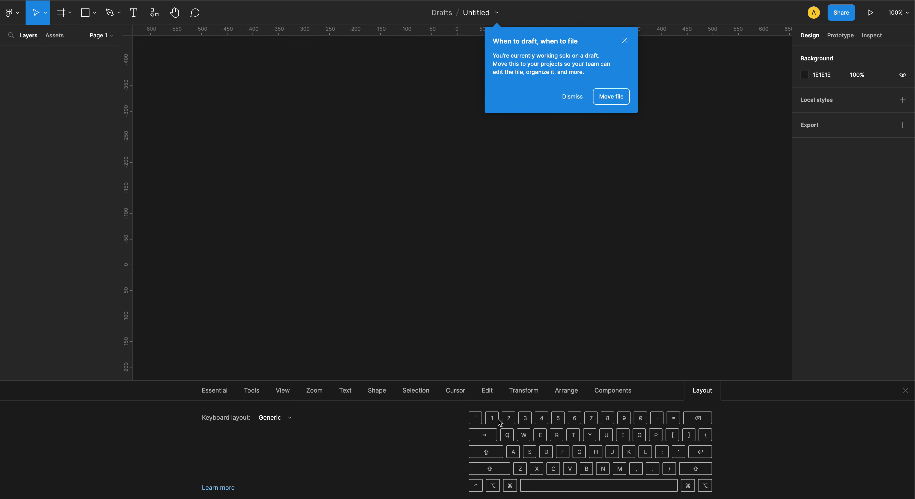
Examine and compare the Arrange, Transform and Components shortcuts, including alignment, flipping, opacity and component creation
left_click(556, 387)
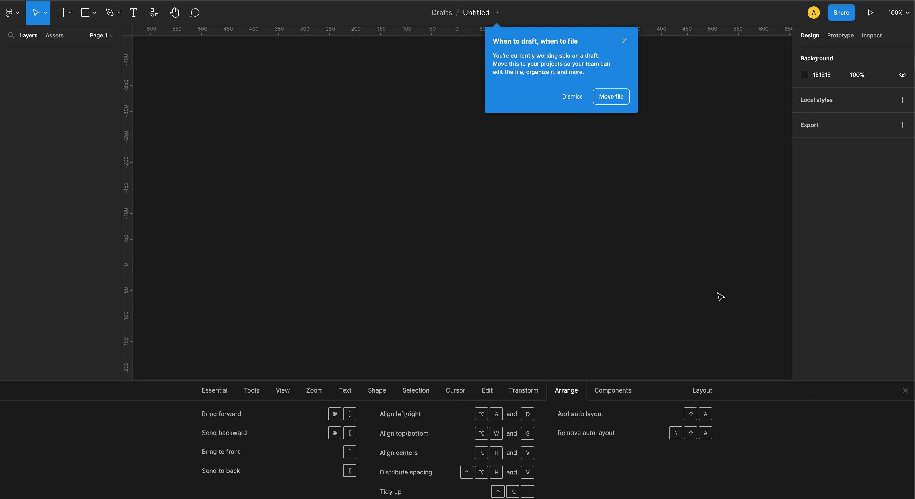
left_click(524, 390)
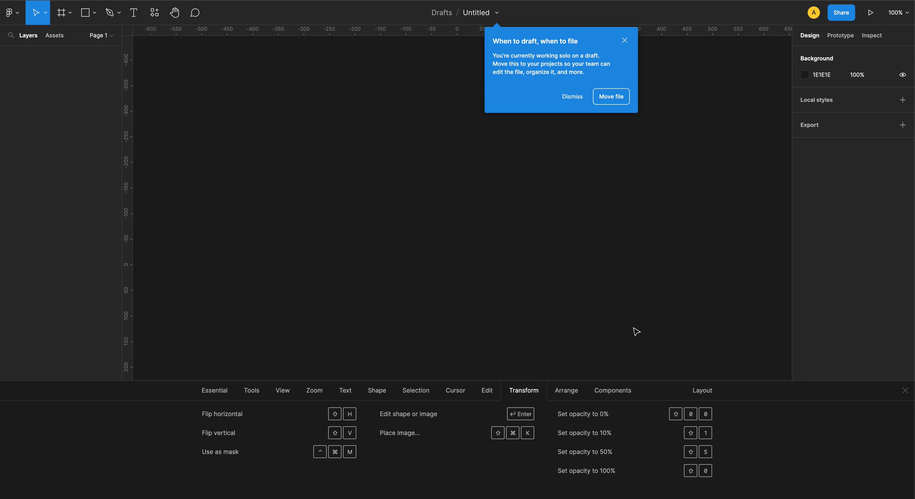
left_click(613, 388)
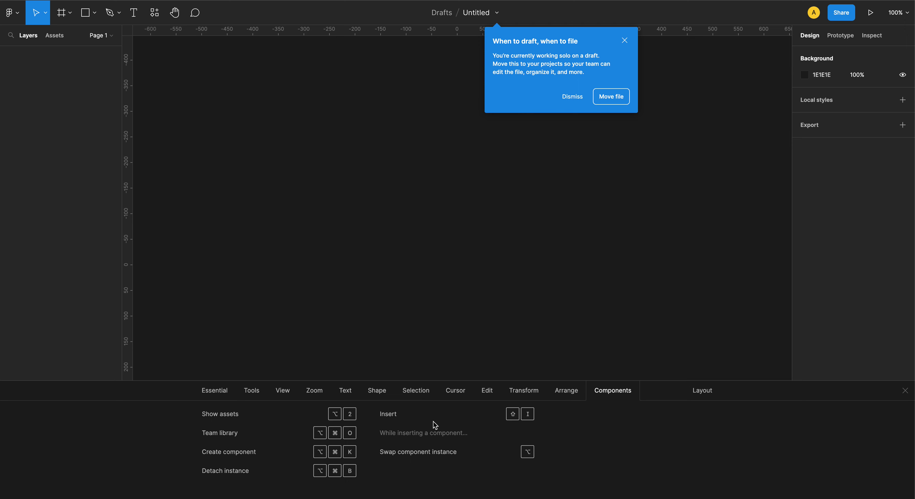
left_click(536, 394)
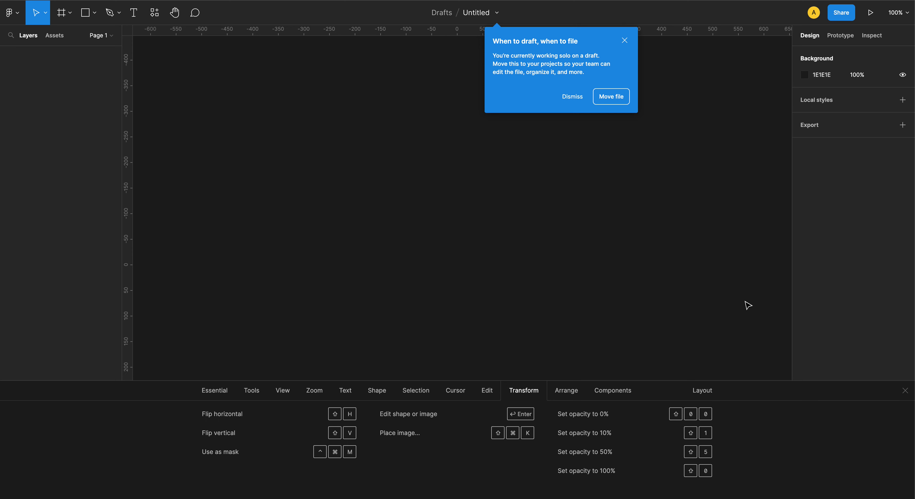
left_click(613, 390)
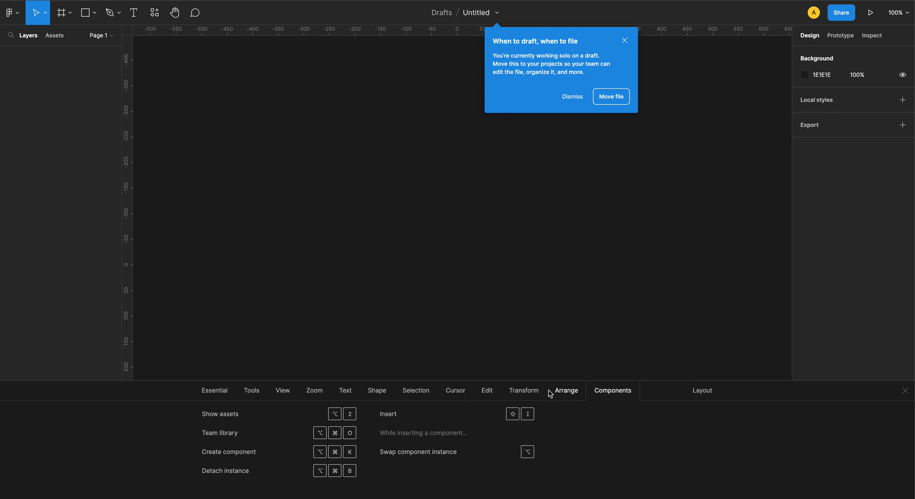
left_click(530, 391)
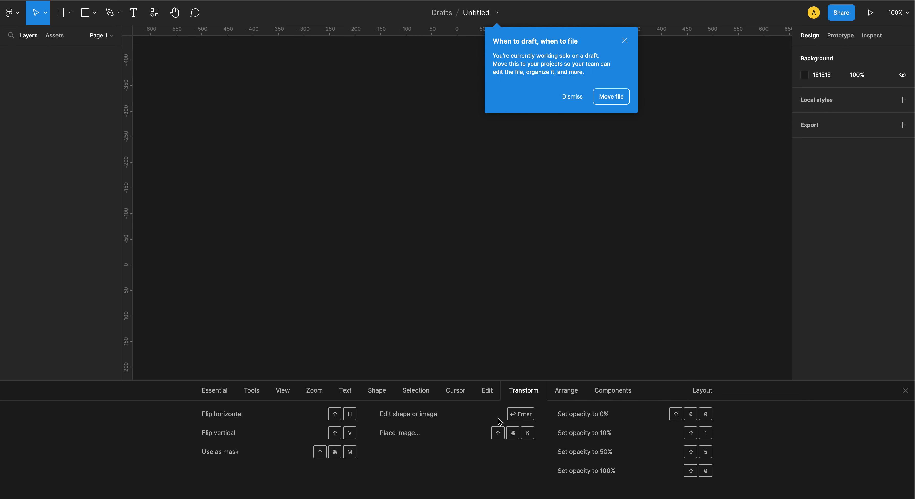
left_click(623, 393)
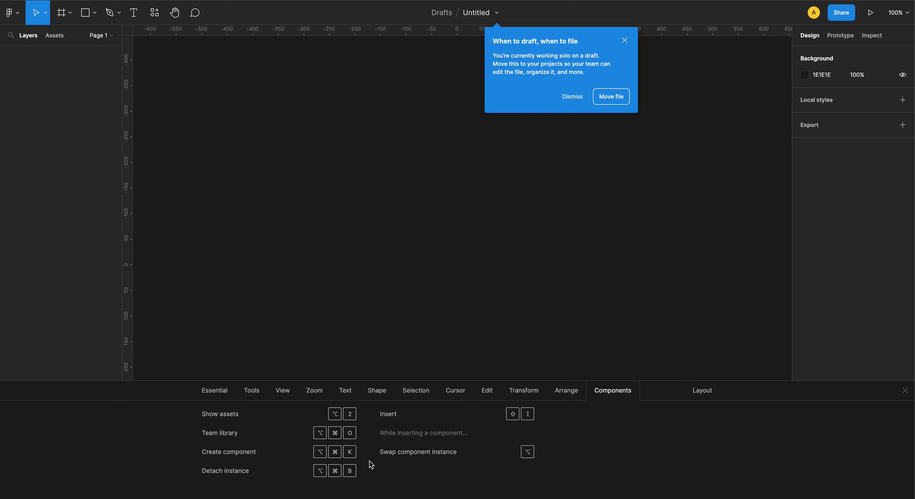
left_click(529, 393)
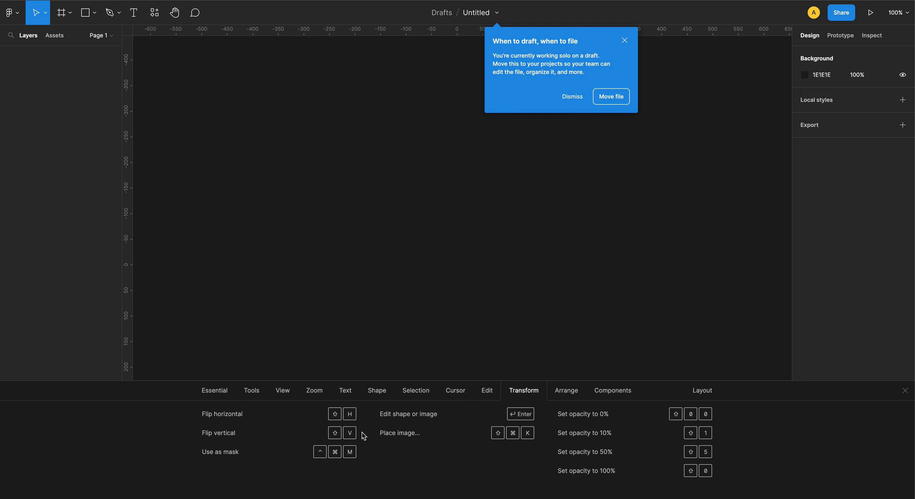
left_click(562, 396)
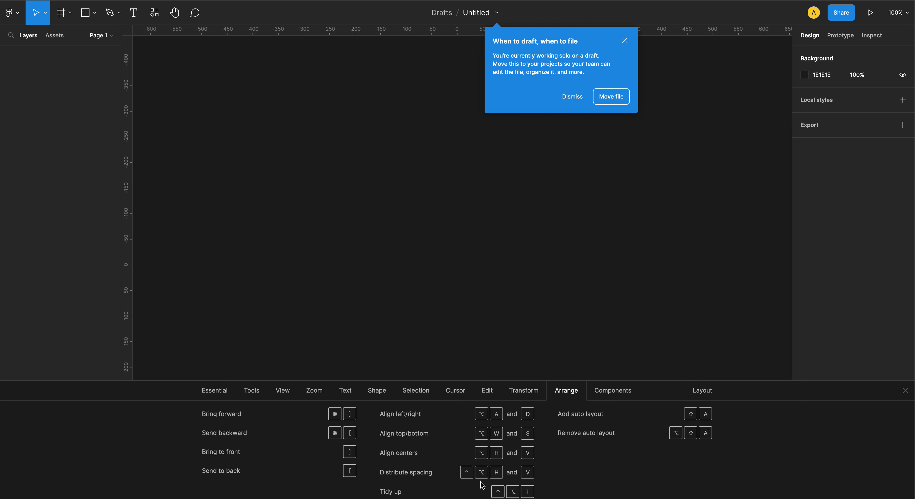
left_click(519, 392)
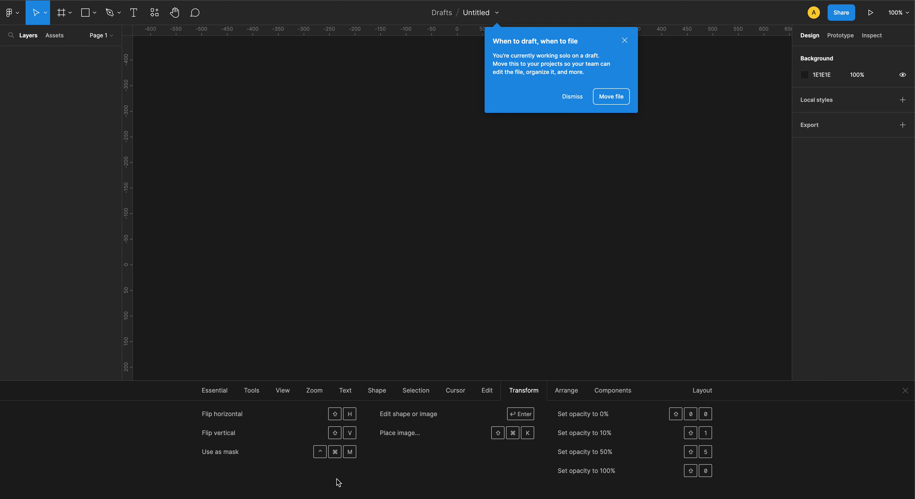
Read the shortcuts for editing, cursor actions, selection and shapes in turn
left_click(487, 390)
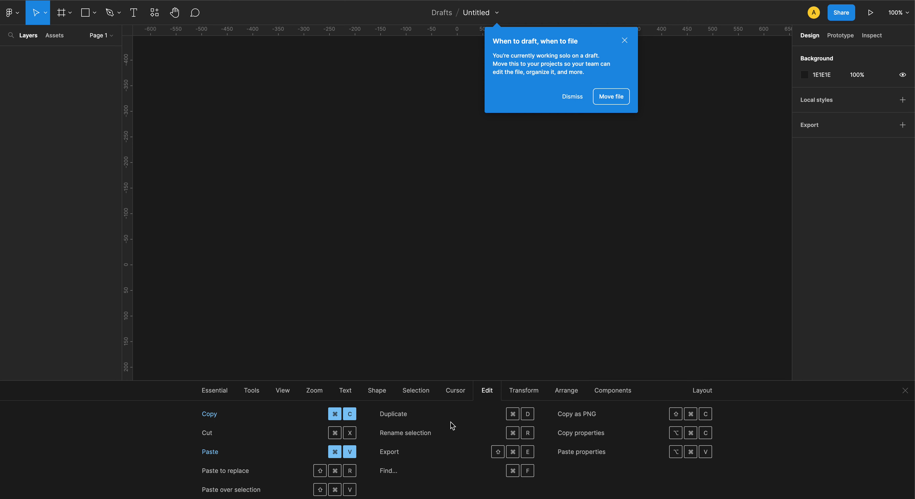
left_click(458, 390)
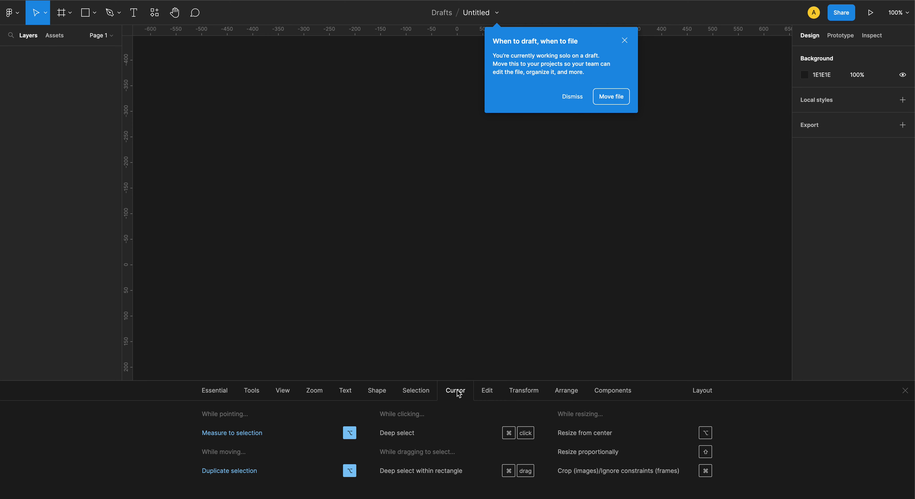
left_click(416, 395)
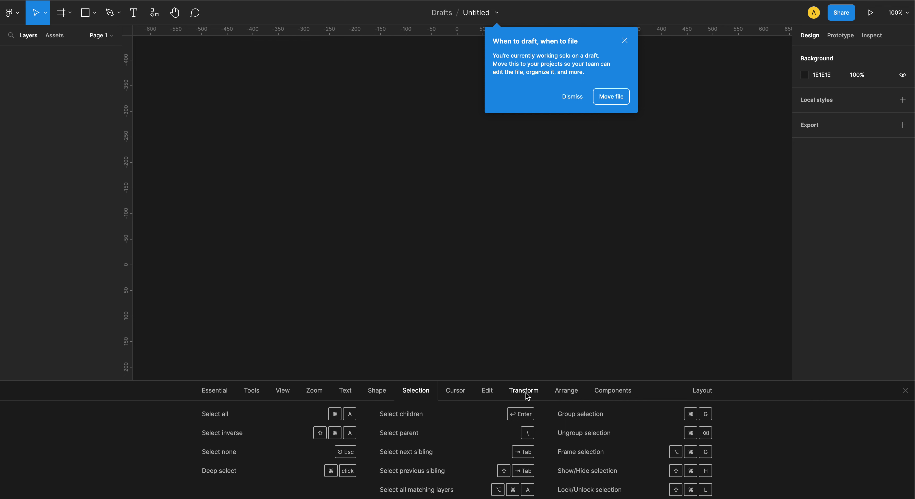
left_click(385, 395)
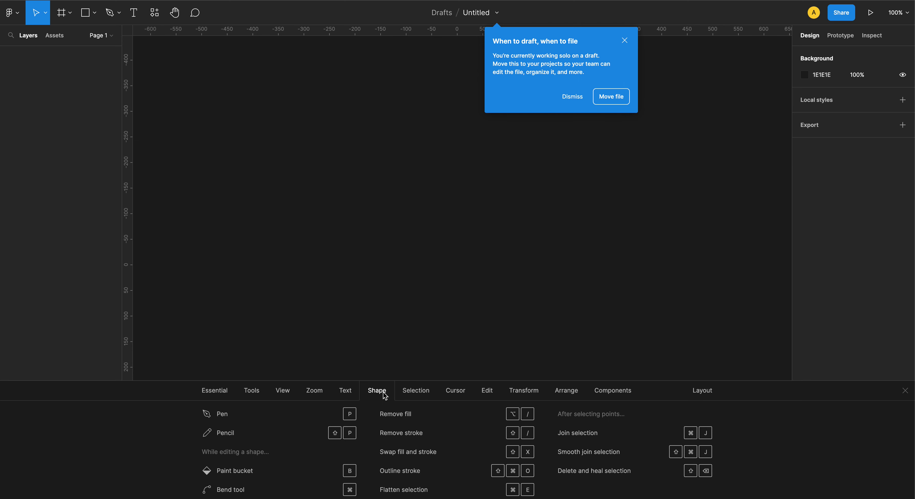
Compare the Edit shortcuts with the Selection, Shape and Text shortcuts
left_click(486, 390)
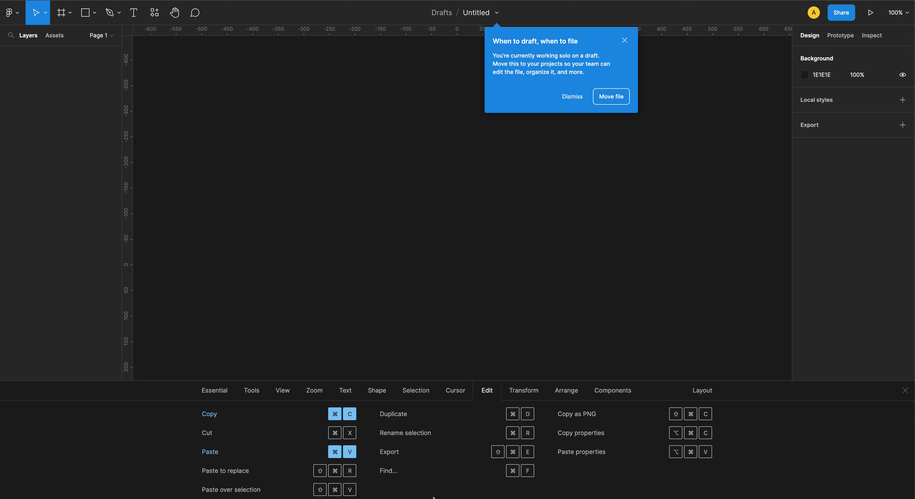
left_click(418, 391)
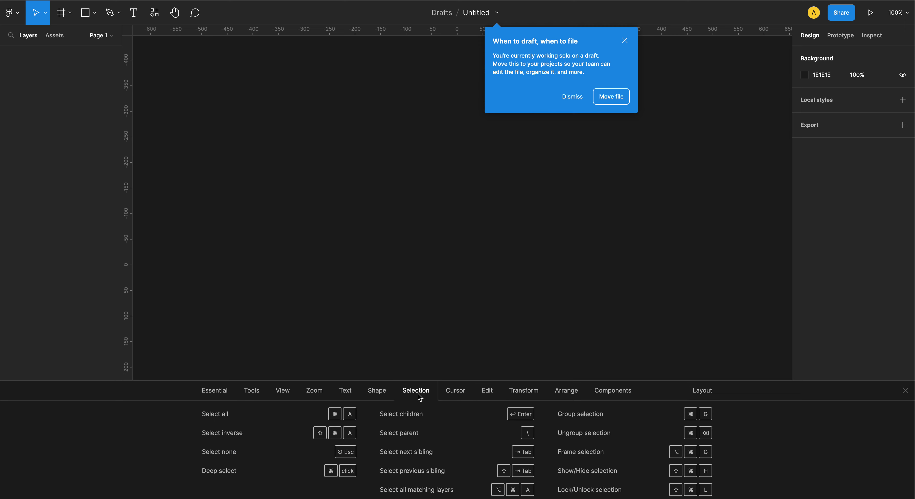
left_click(383, 395)
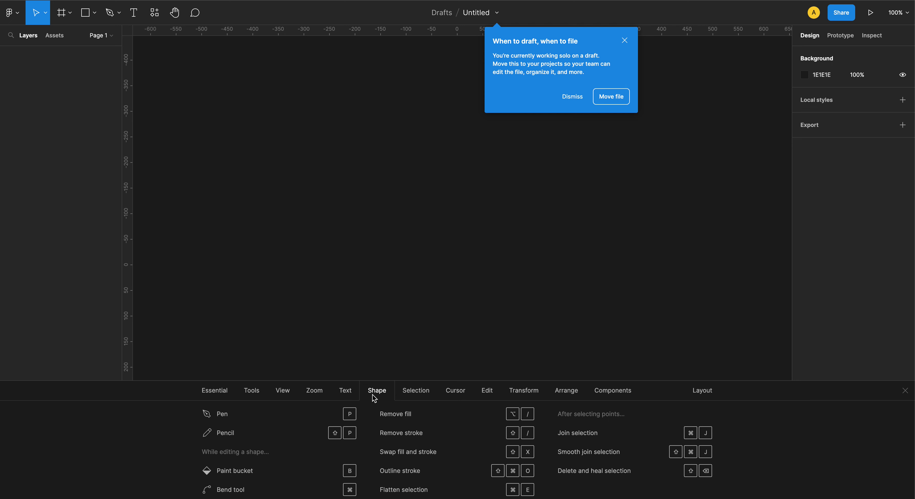
left_click(347, 396)
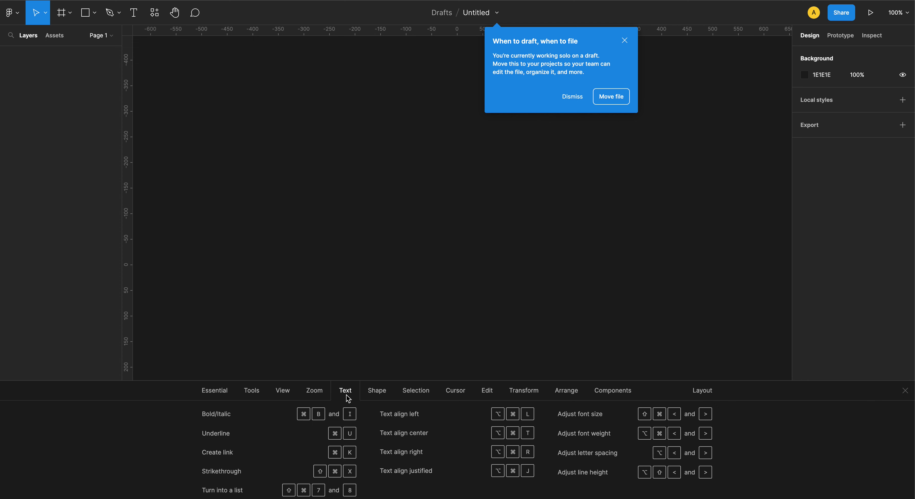
left_click(488, 393)
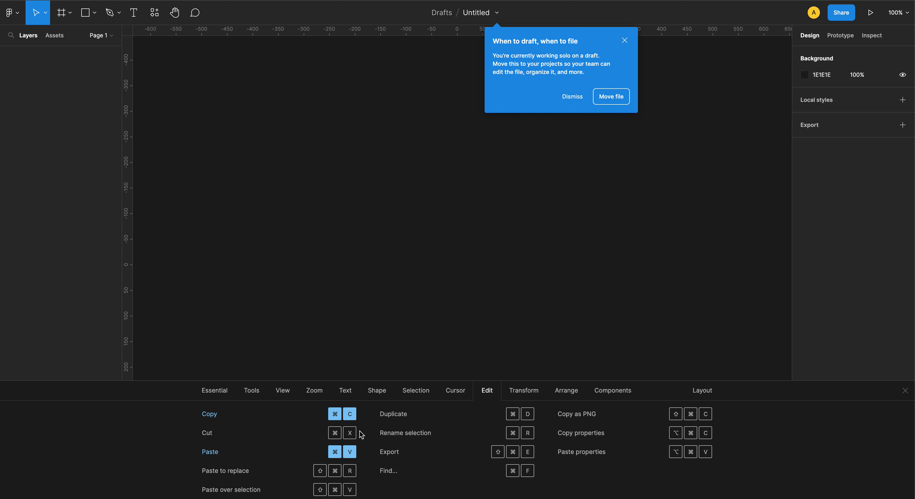
Examine the Text, Zoom, View, Edit and Tools shortcuts, going back between Text and Zoom to compare them
left_click(347, 391)
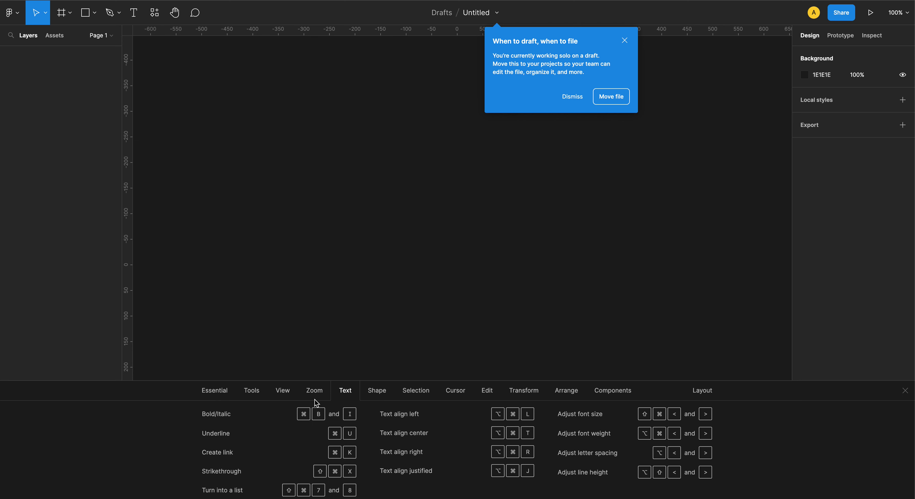
left_click(314, 391)
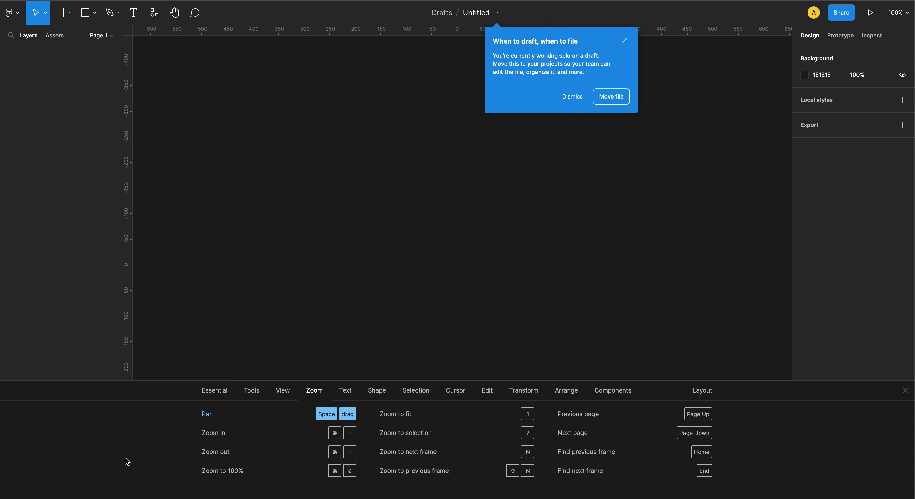
left_click(351, 390)
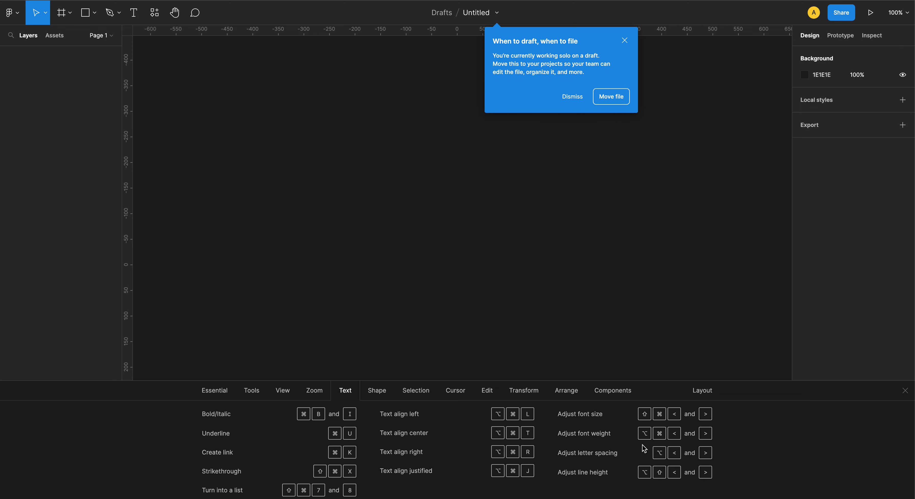
left_click(321, 395)
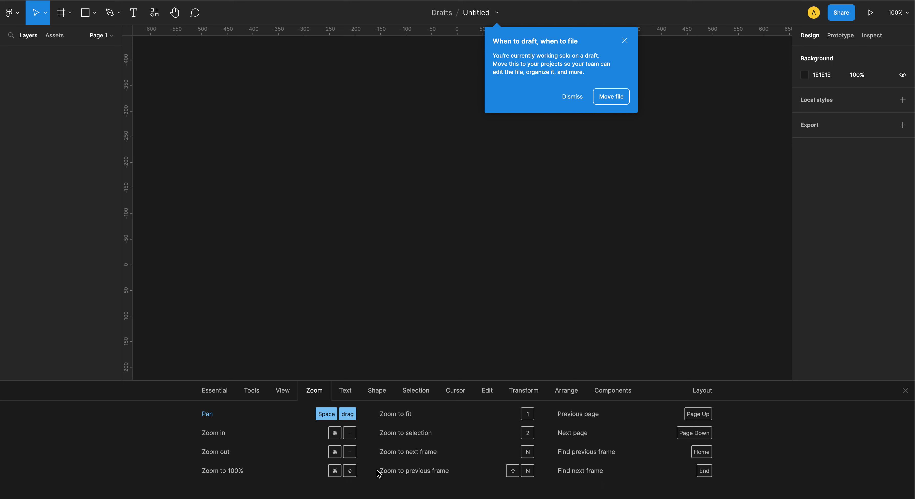
left_click(284, 391)
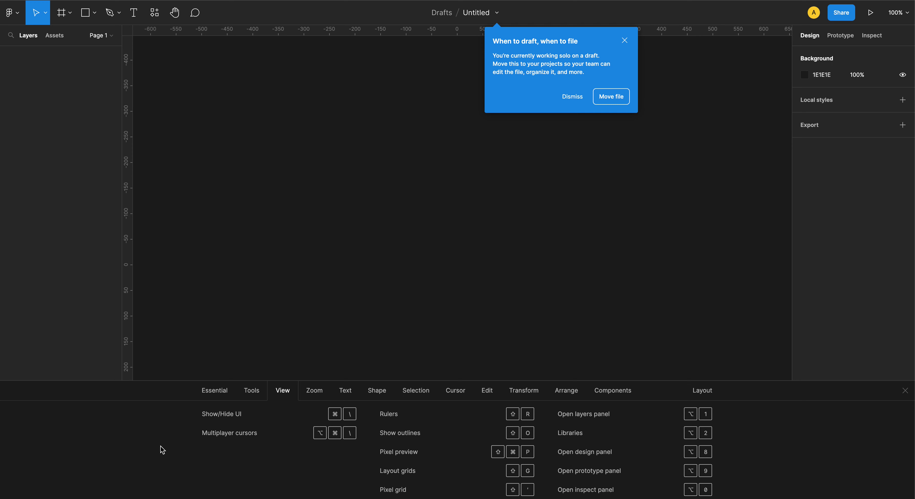
left_click(479, 393)
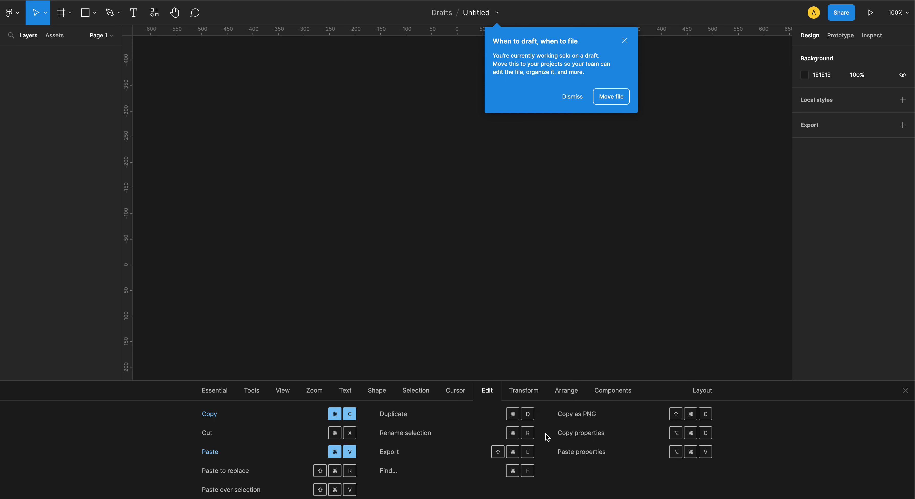
left_click(285, 395)
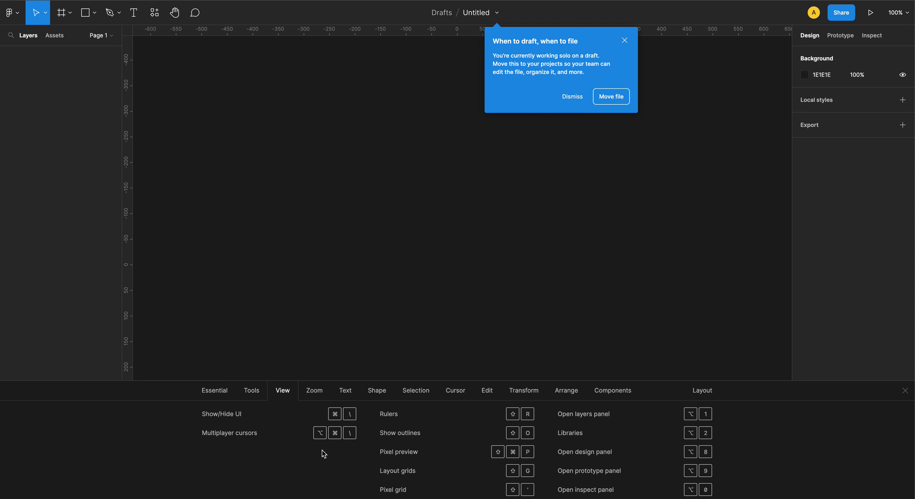
left_click(252, 392)
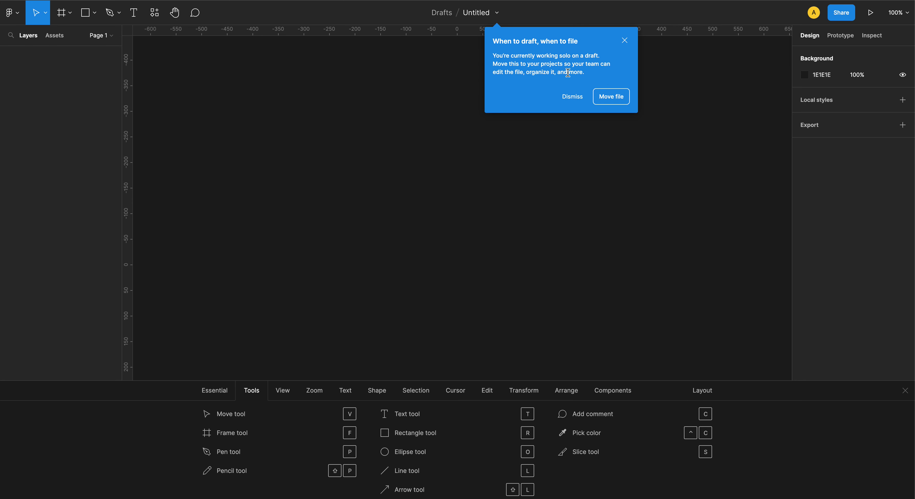
Dismiss the draft notice and add an iPhone 14 frame (390×844) to the canvas
left_click(625, 41)
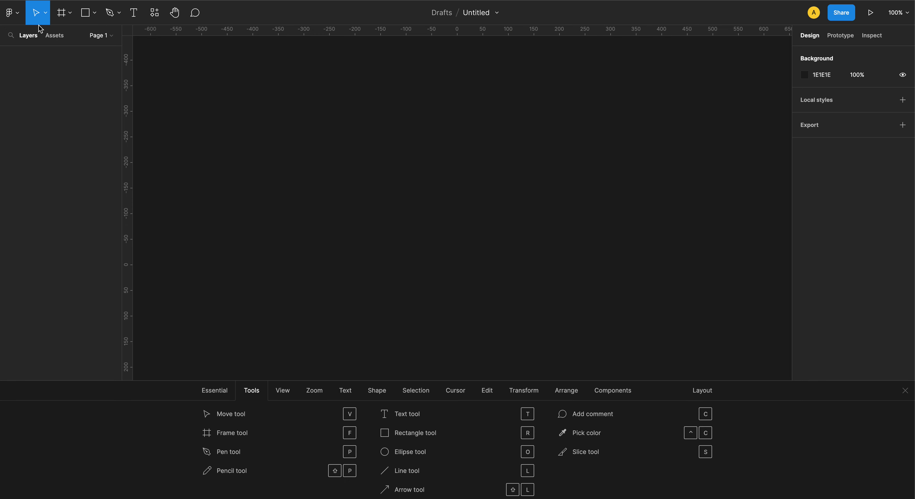
left_click(61, 13)
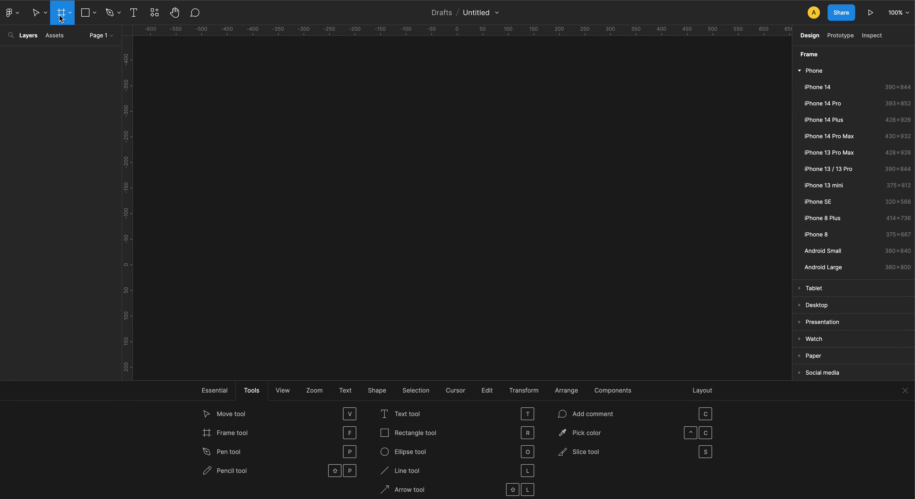
left_click(834, 87)
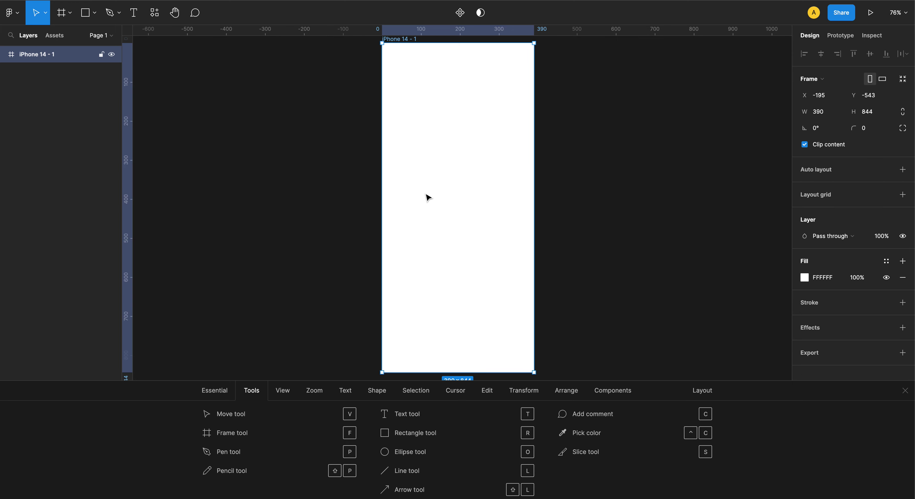
Add the text "jkj" inside the iPhone 14 frame, slightly above its middle
key("t")
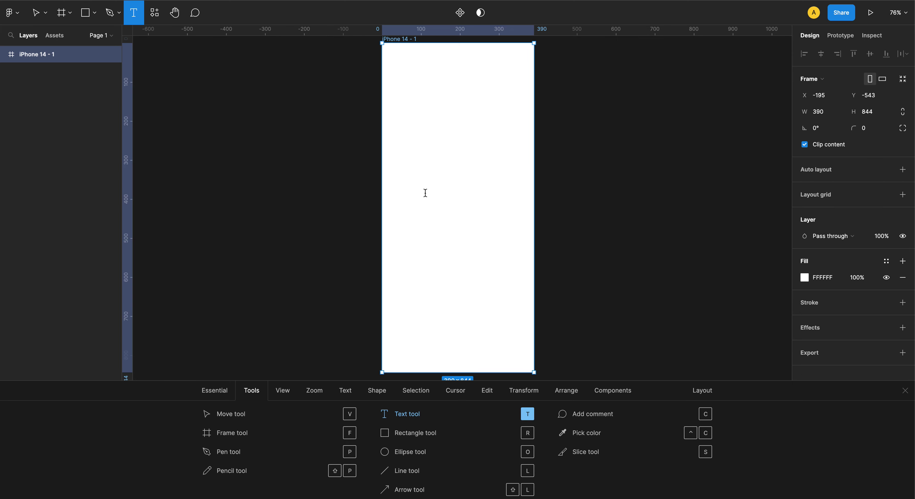
left_click(425, 195)
type("jkj")
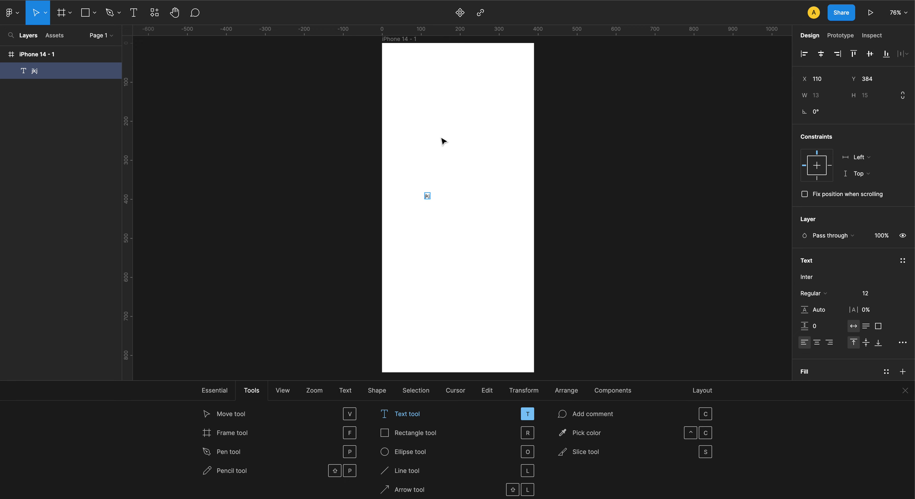
key("Escape")
left_click(474, 210)
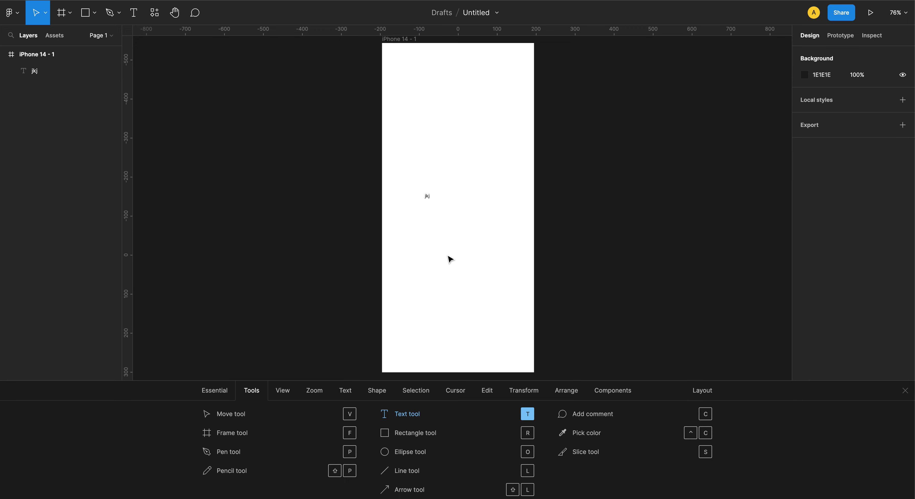
Draw a rectangle about 282×172 below the text in the iPhone 14 frame
key("r")
left_click_drag(409, 230, 518, 297)
left_click(497, 333)
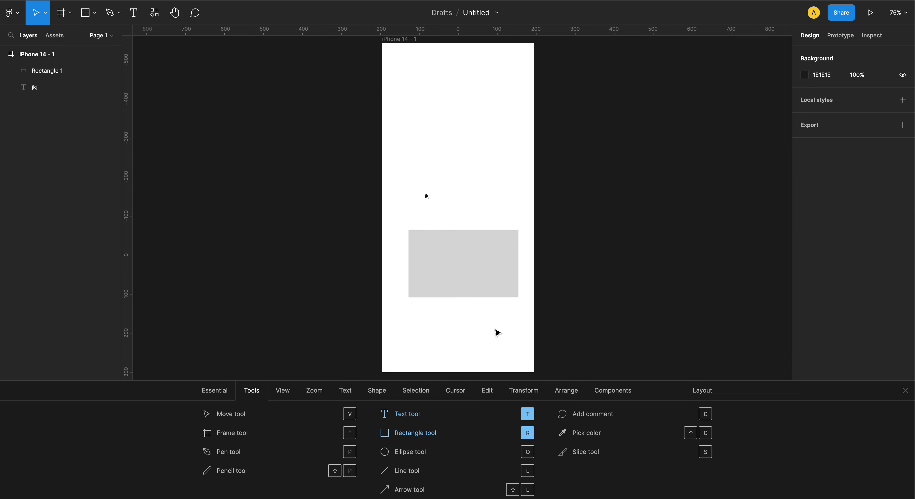
Add auto layout to the grey rectangle and move it up over the "jkj" text
left_click(492, 279)
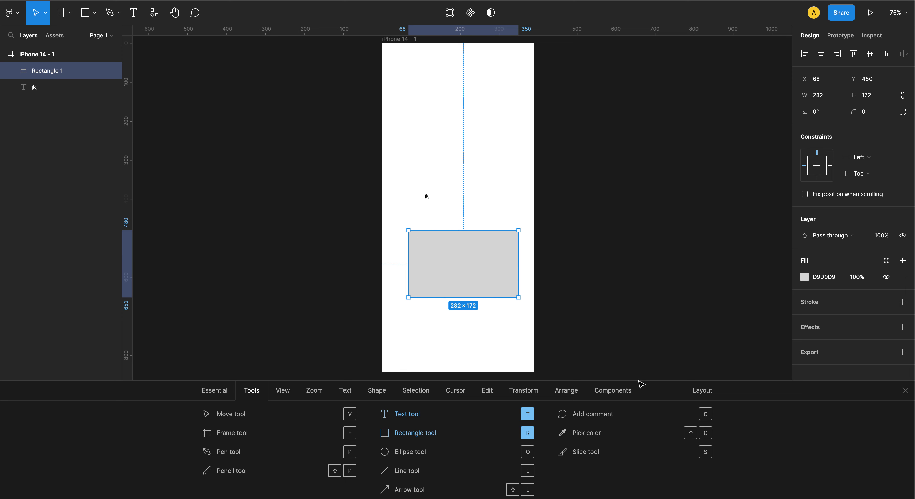
left_click(621, 393)
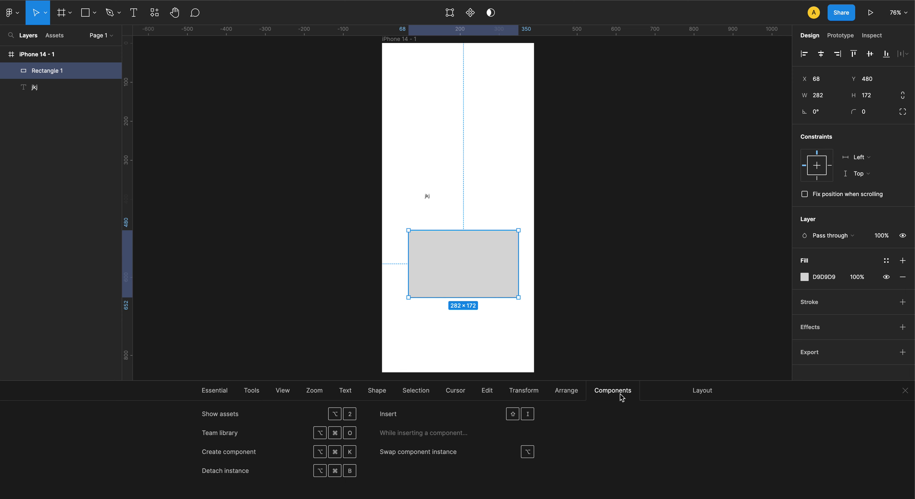
left_click(702, 389)
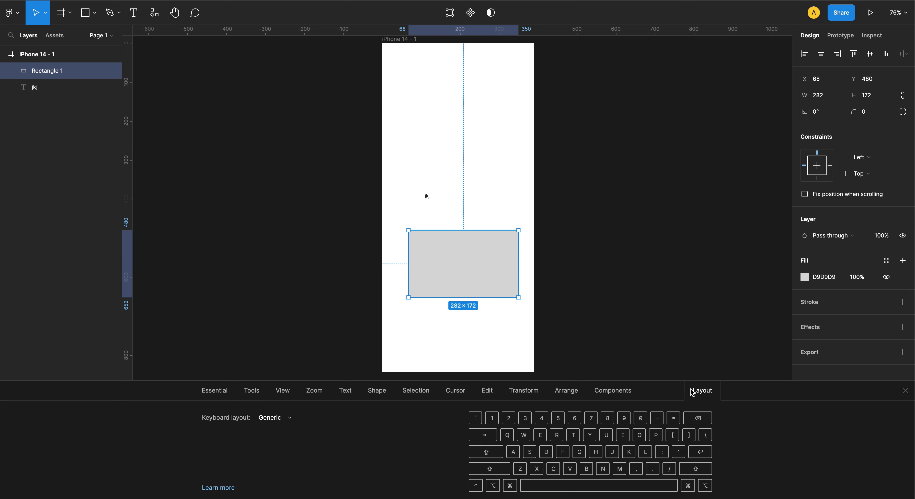
left_click(551, 391)
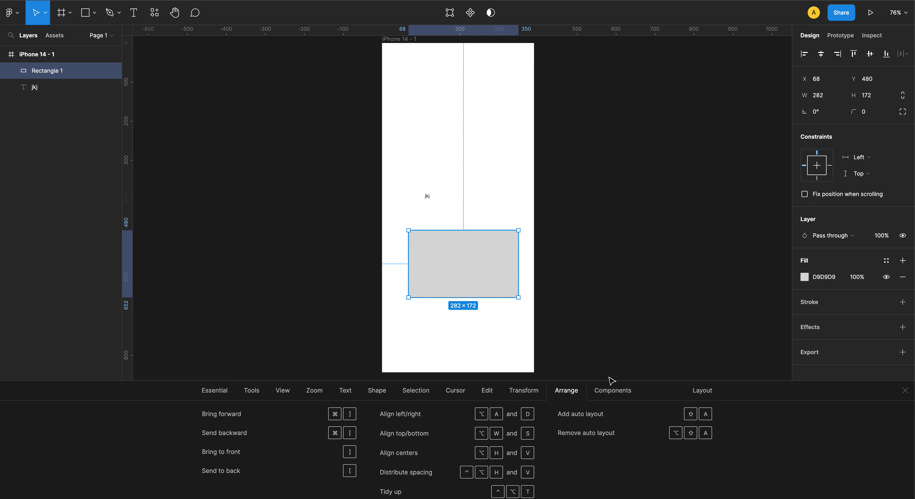
key("shift+a")
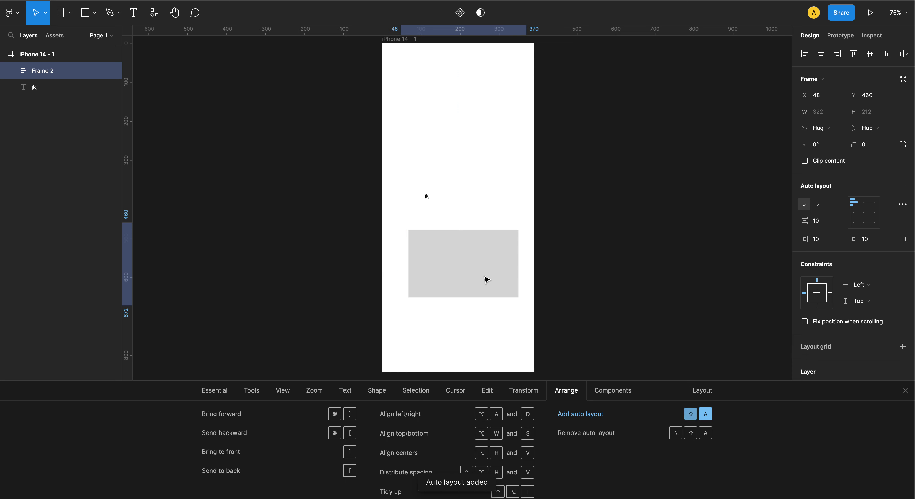
key("shift+a")
left_click_drag(481, 267, 472, 204)
left_click(469, 286)
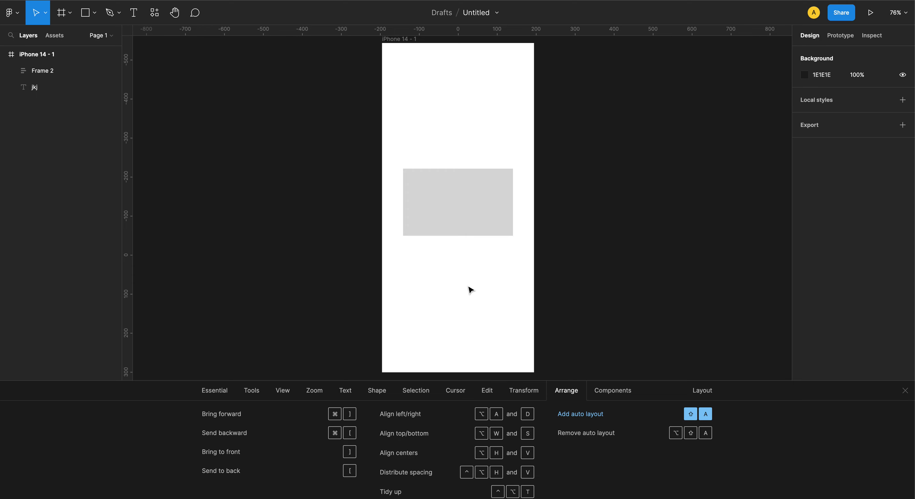
Draw a wide ellipse centred below the rectangle in the iPhone 14 frame
key("o")
left_click_drag(411, 257, 506, 329)
left_click(559, 312)
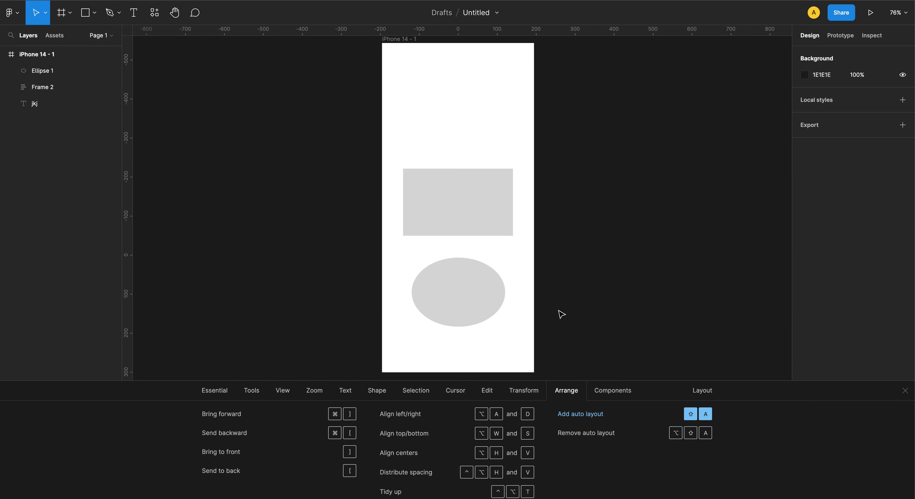
Draw a nearly horizontal line above the rectangle and a gently downward-sloping, right-pointing arrow above that line
left_click(255, 391)
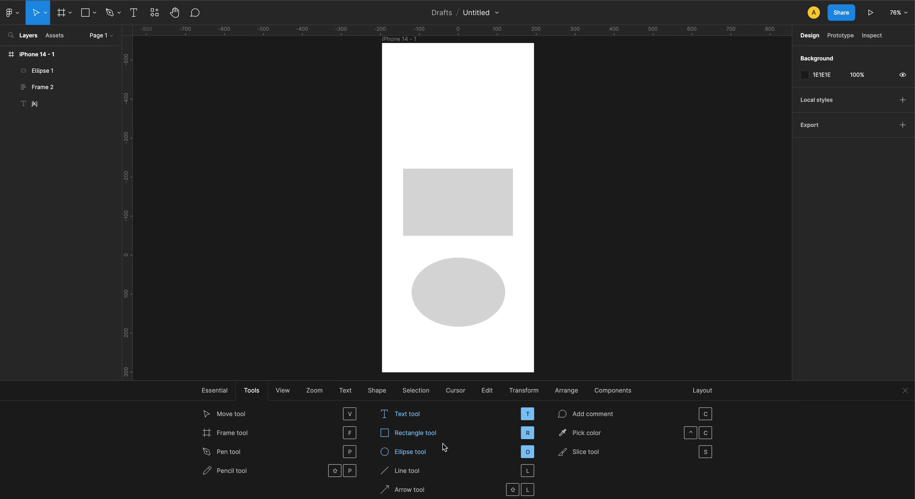
key("l")
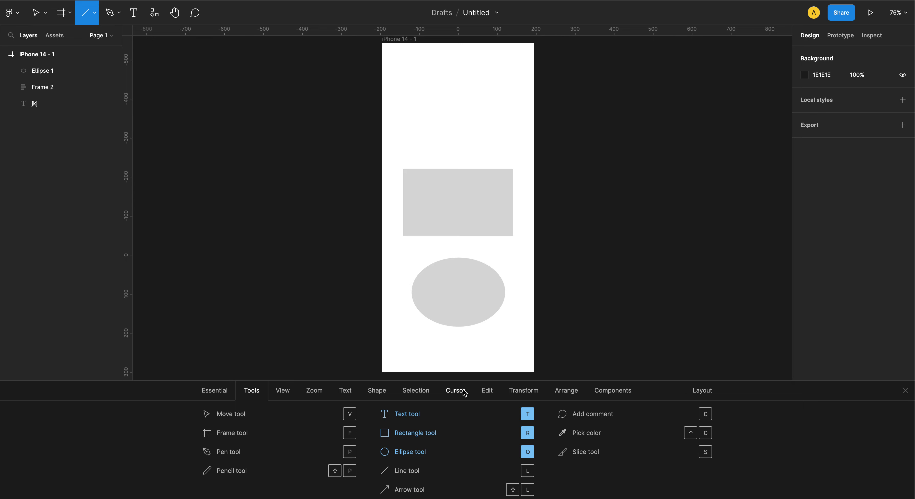
left_click_drag(416, 128, 503, 131)
left_click(604, 178)
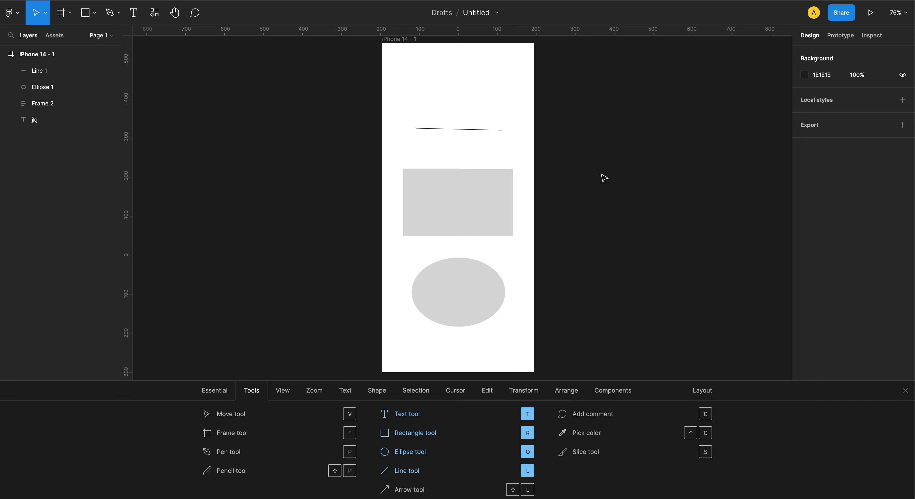
key("shift+l")
left_click_drag(421, 84, 498, 99)
left_click(515, 133)
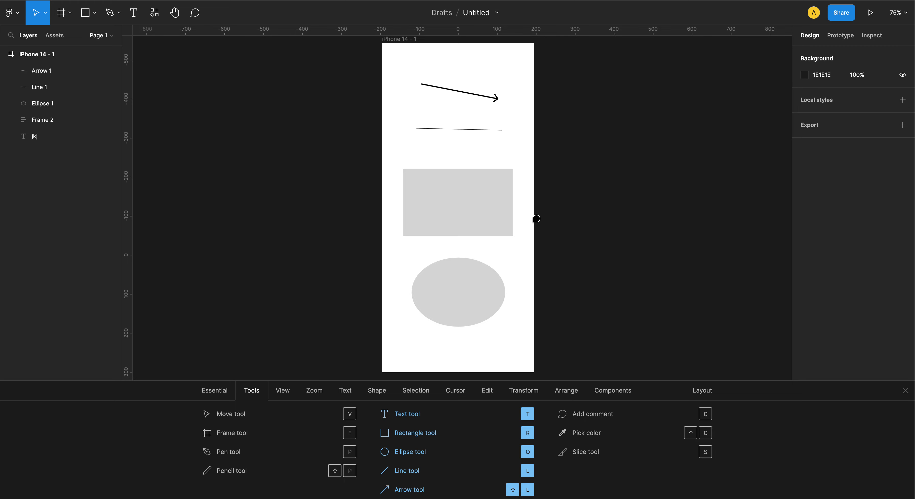
Post the comment "hi" on the frame between the line and the rectangle
key("c")
left_click(434, 154)
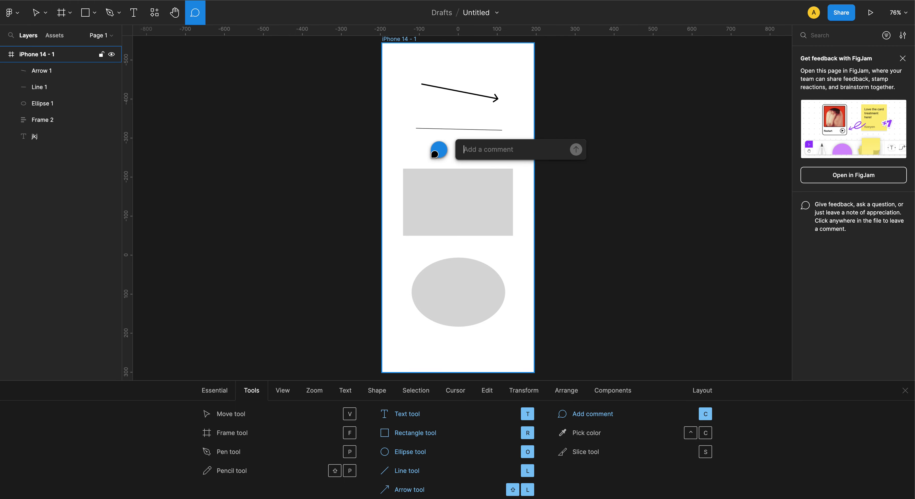
type("kk")
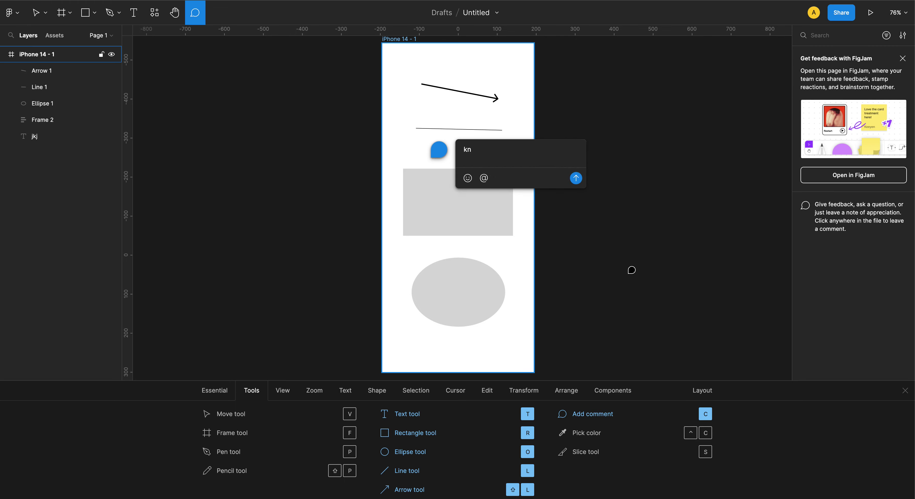
key("Escape")
left_click(441, 157)
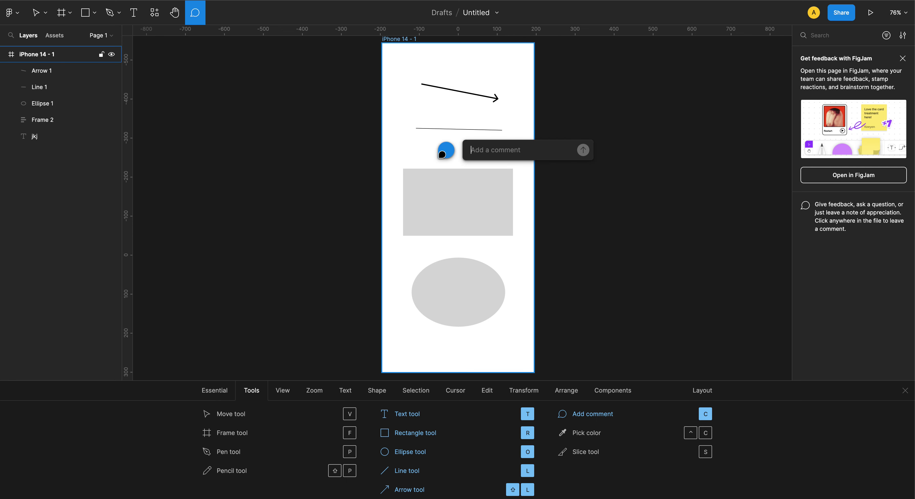
type("hi")
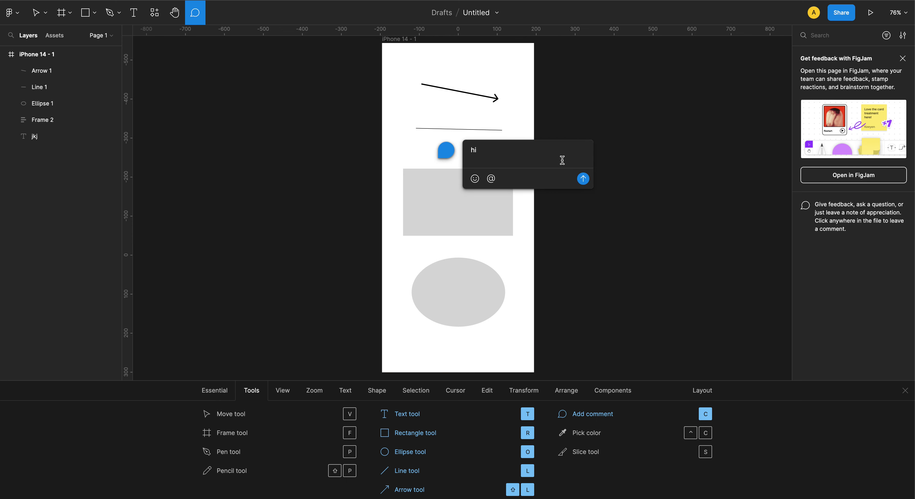
left_click(583, 179)
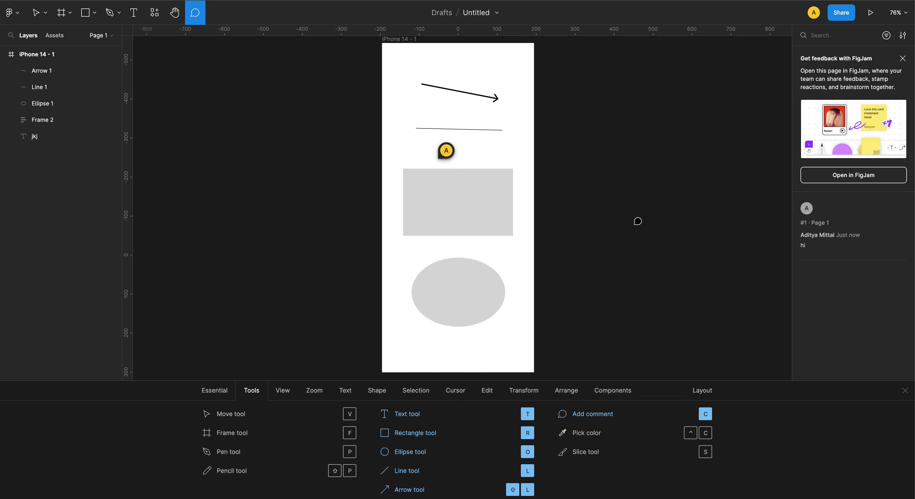
View the "hi" comment's thread, try to area-select its pin, and reopen the thread
left_click(447, 153)
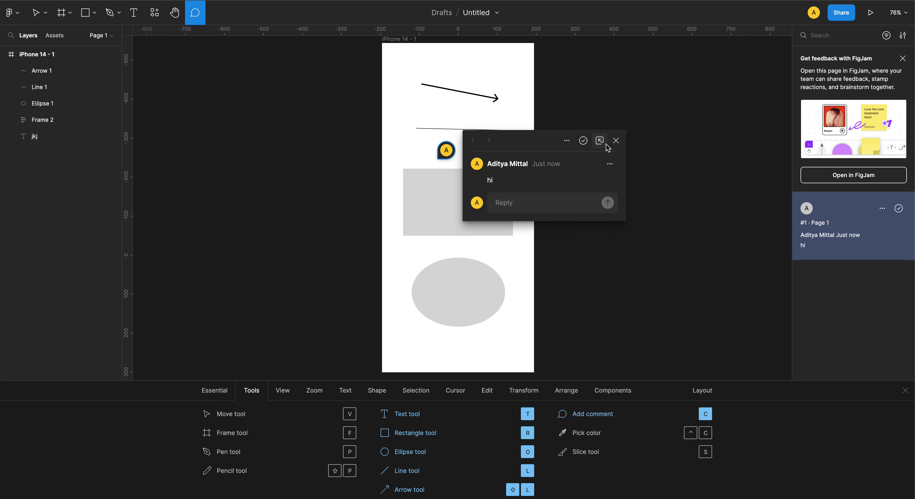
left_click(615, 140)
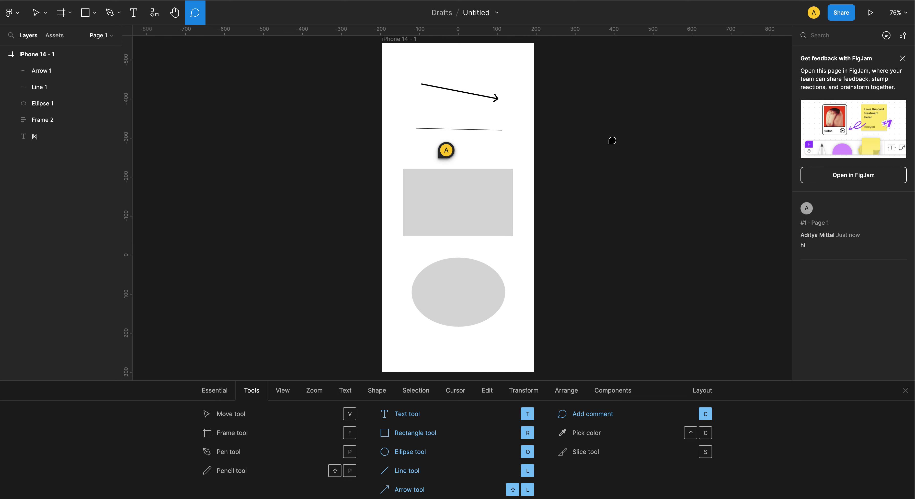
left_click(445, 157)
left_click(427, 134)
left_click(428, 134)
left_click_drag(424, 138, 471, 157)
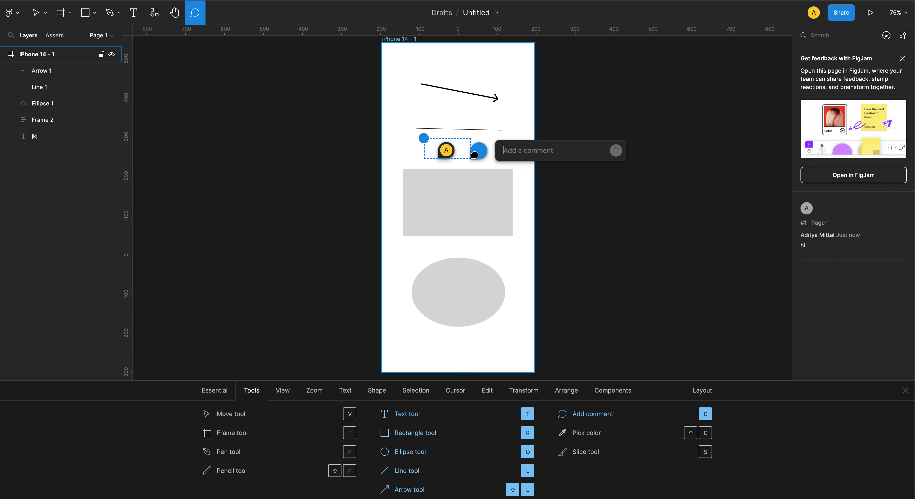
left_click(455, 156)
left_click(454, 161)
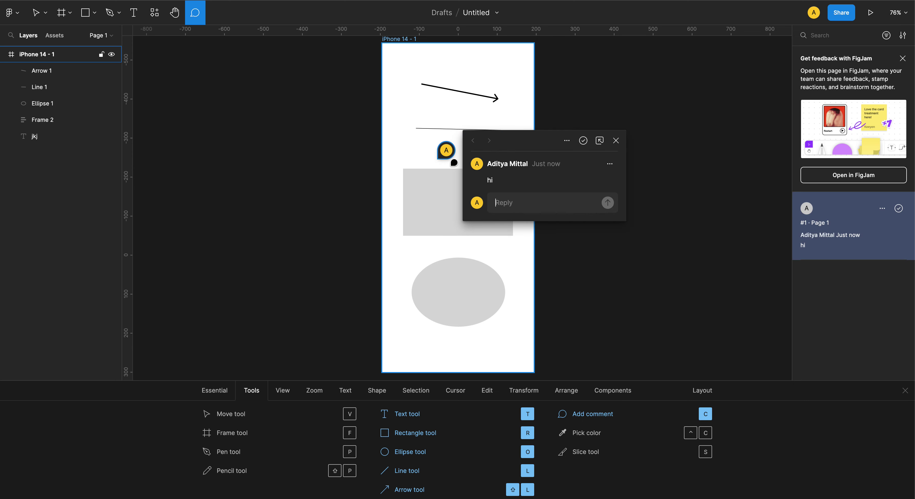
Delete the "hi" comment thread and discard an empty new comment started beside the frame
left_click(567, 142)
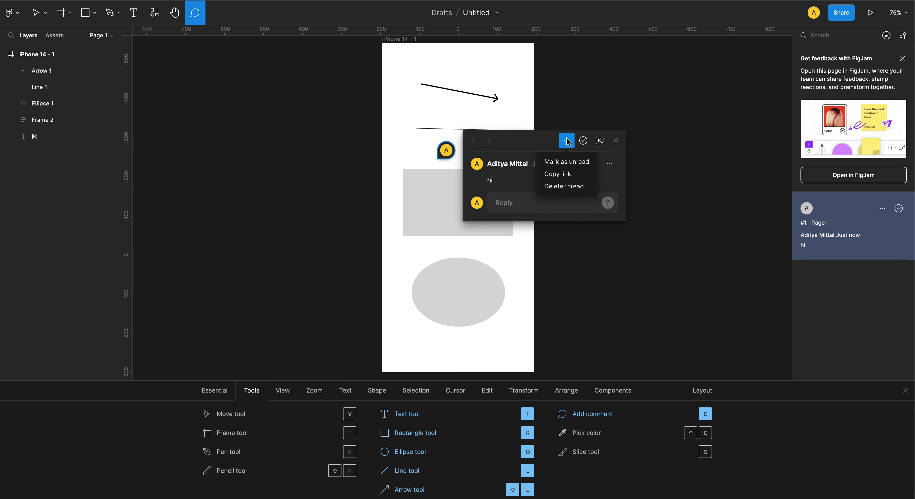
left_click(566, 186)
left_click(546, 272)
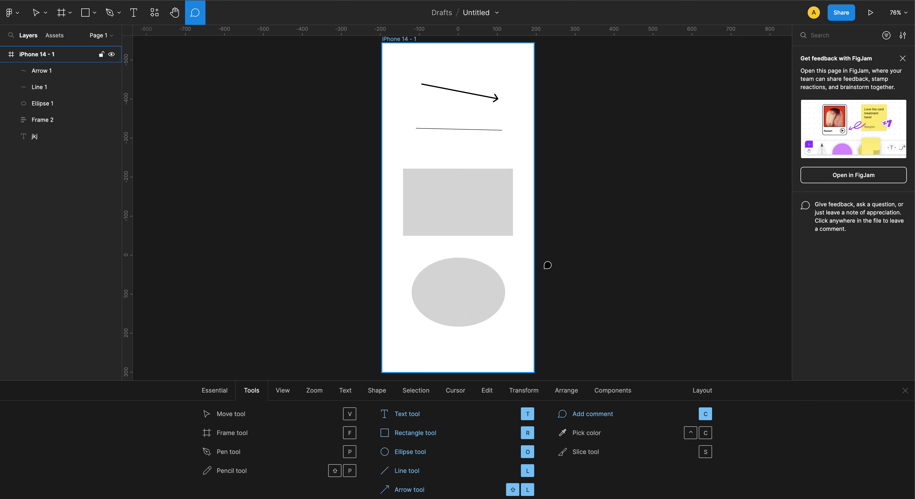
left_click(614, 244)
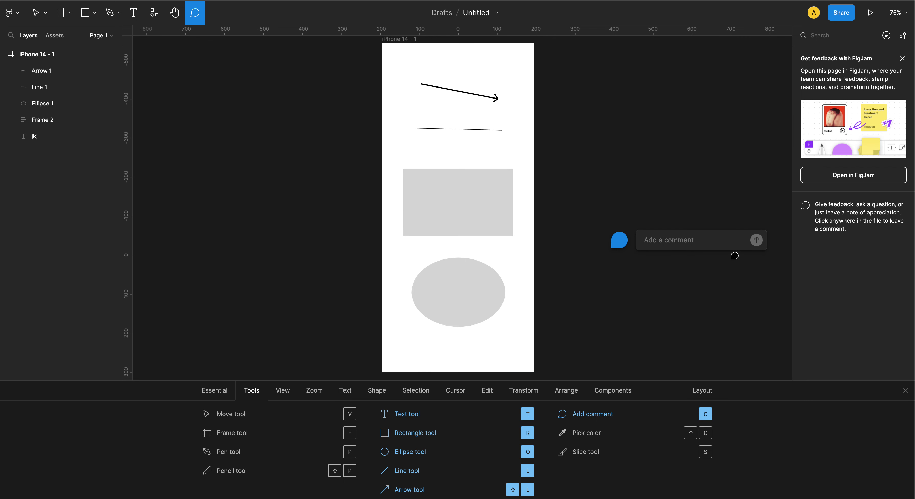
key("Escape")
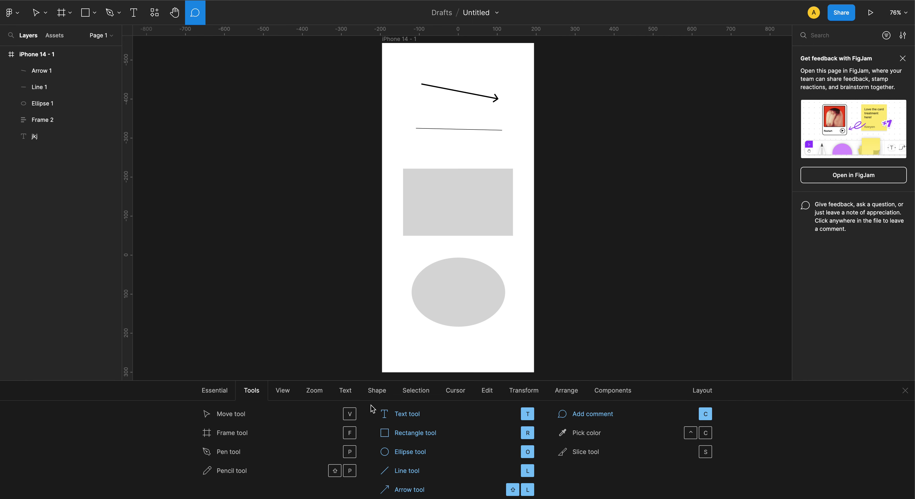
Move the ellipse slightly up and to the right in the iPhone 14 frame, to X 87, Y 538
key("v")
left_click(435, 271)
mouse_move(435, 271)
left_mouse_down()
mouse_move(401, 283)
mouse_move(440, 272)
left_mouse_up()
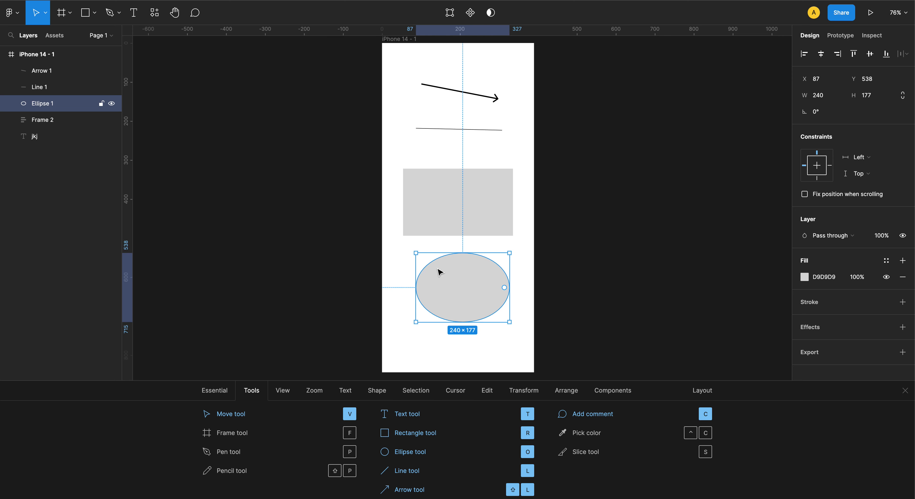
Try the Frame and Pen tools, and draw a pencil stroke between the arrow and the line, curving down at its right end
key("f")
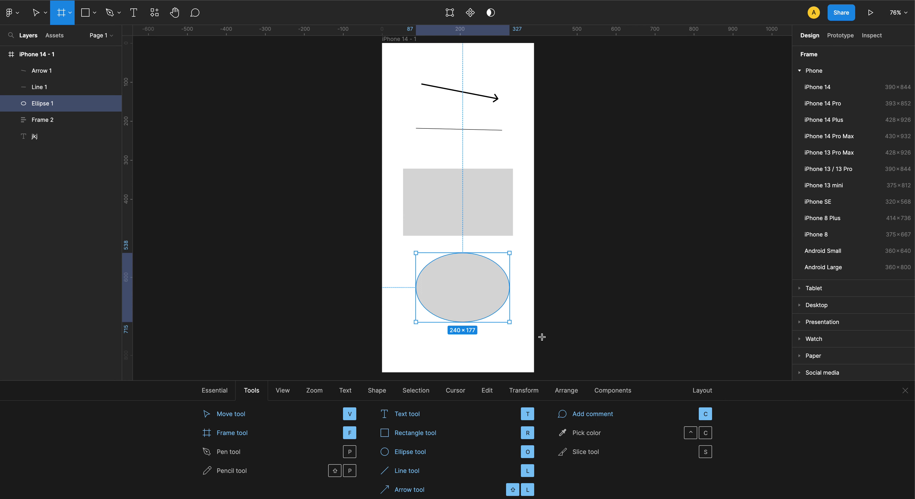
key("p")
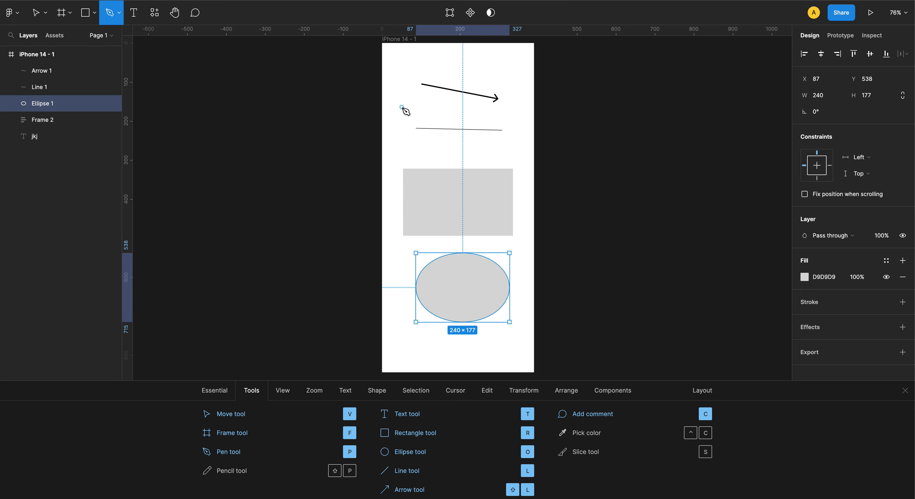
key("shift+p")
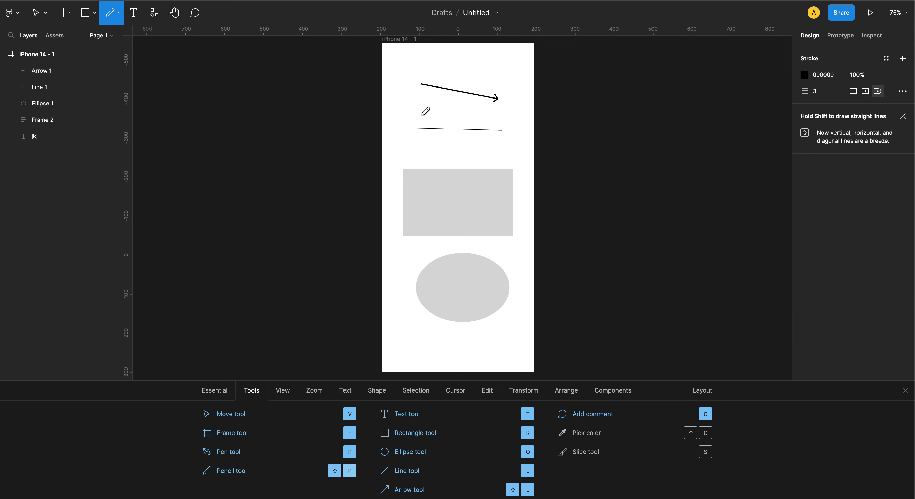
left_click_drag(417, 114, 471, 127)
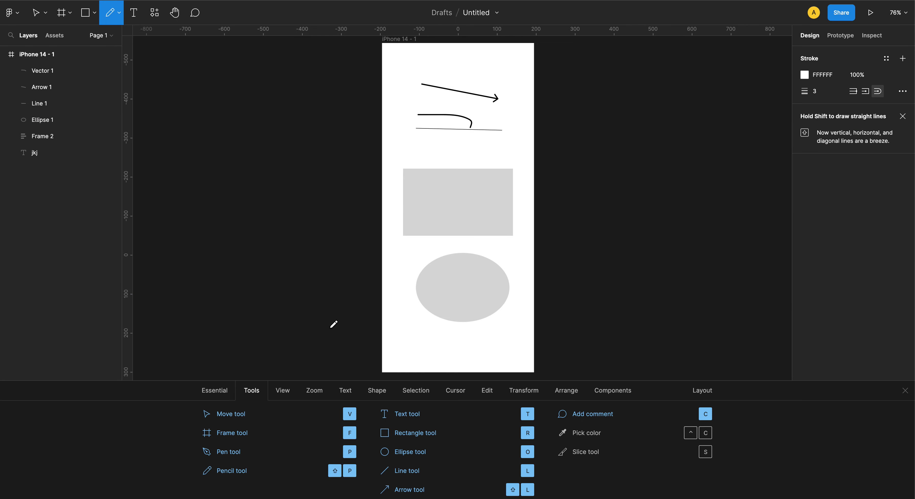
Review the essential keyboard shortcuts and hide and show the interface twice
left_click(216, 391)
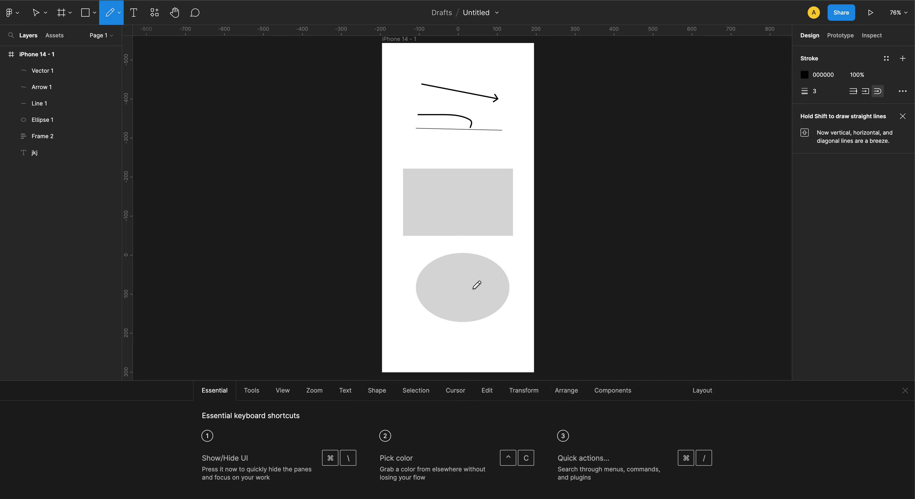
key("super+backslash")
key("super+backslash")
key("super+backslash")
key("super+backslash")
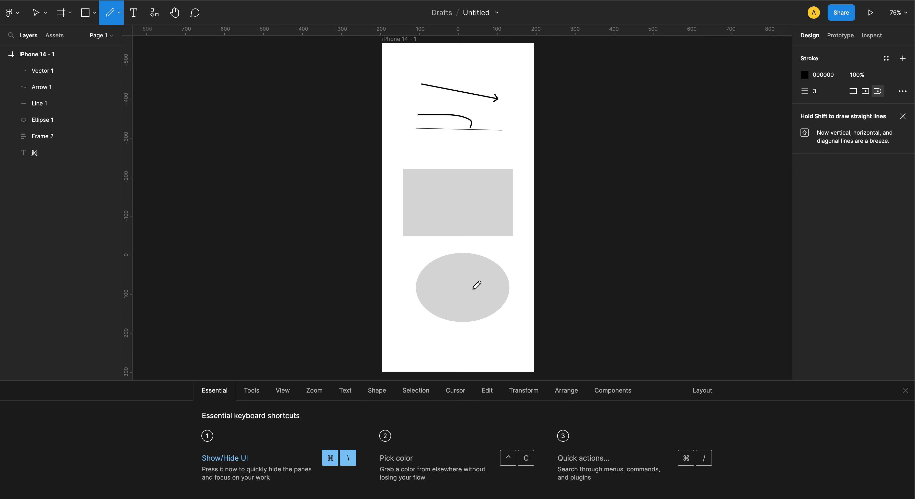
Sample the grey rectangle's colour with the Pick color tool, and open and dismiss the Quick actions search
key("ctrl+c")
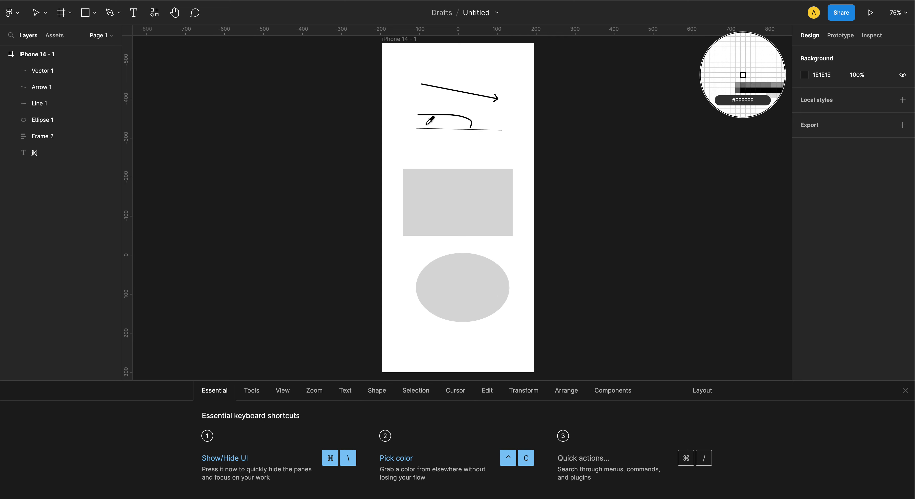
left_click(469, 204)
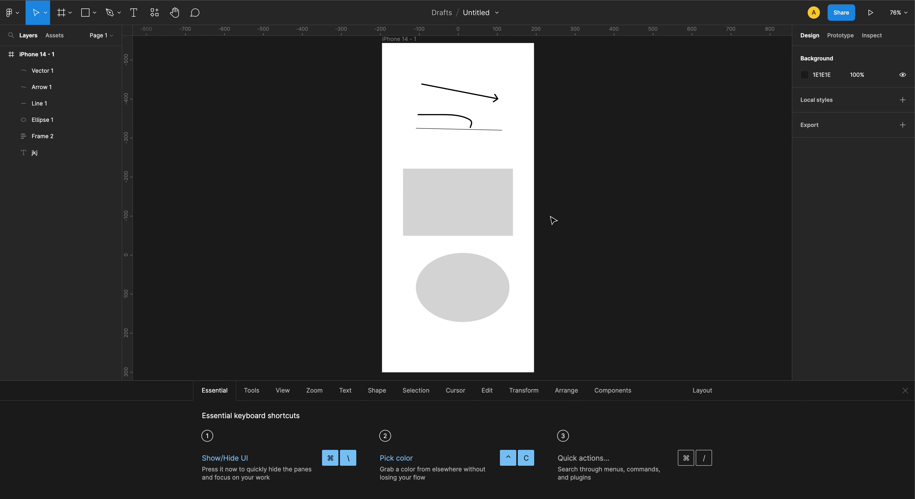
key("super+slash")
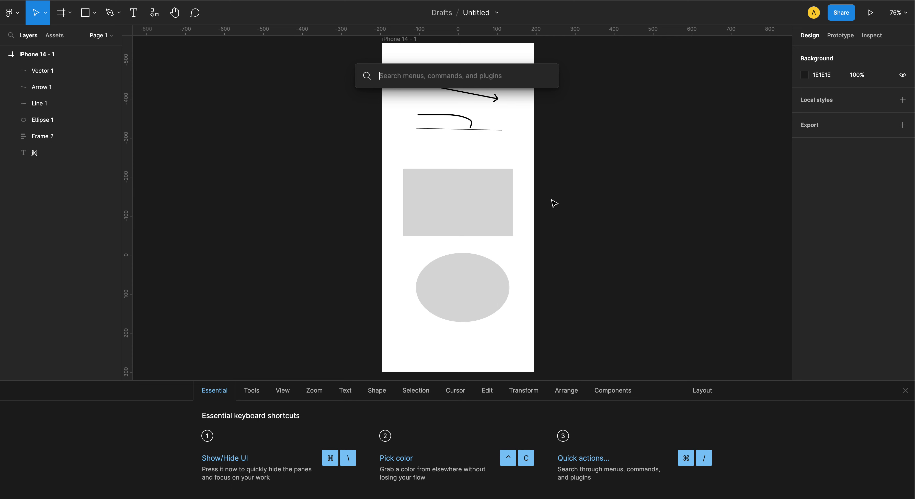
key("Escape")
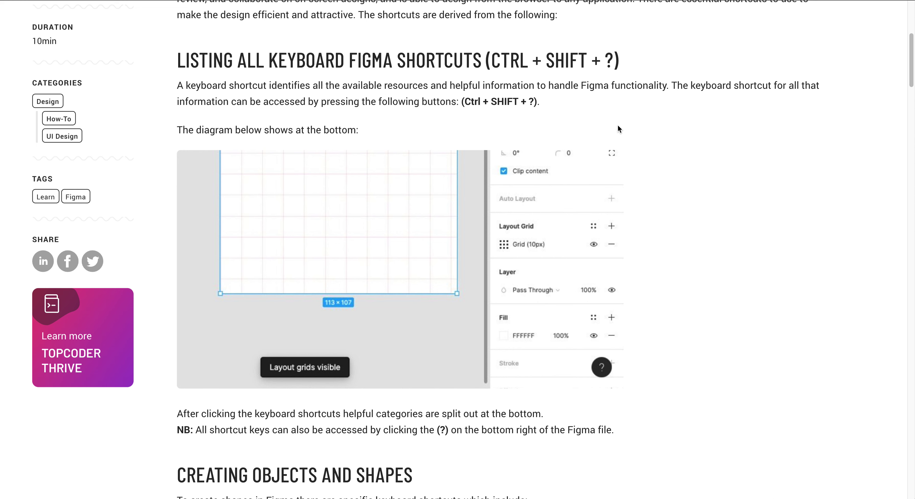
Read the browser article's shape and navigation shortcuts, and pan the iPhone 14 frame to the left with the Hand tool
scroll(726, 269, "down", 9)
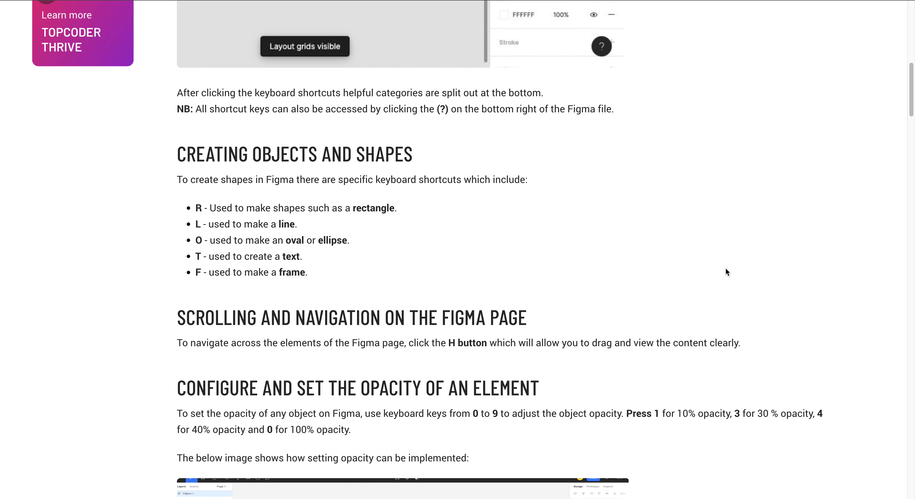
scroll(725, 268, "down", 3)
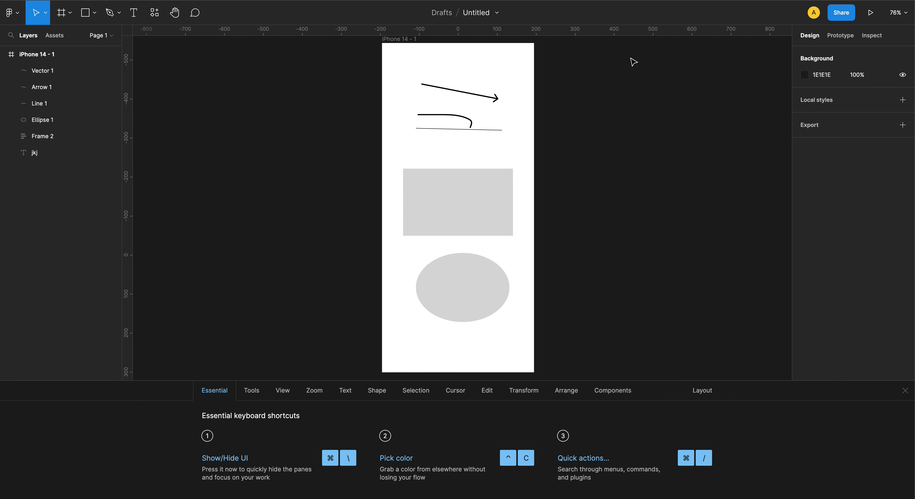
key("h")
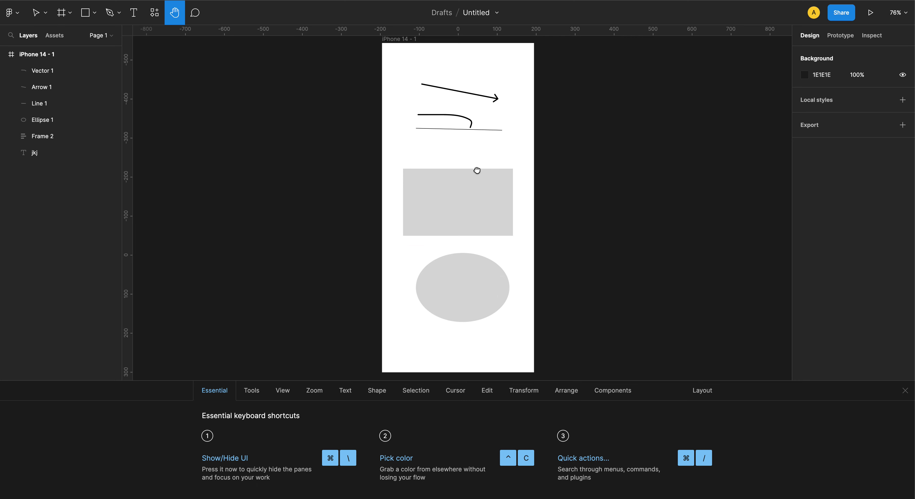
left_click_drag(476, 169, 398, 177)
key("v")
scroll(398, 176, "down", 2)
scroll(454, 135, "left", 2)
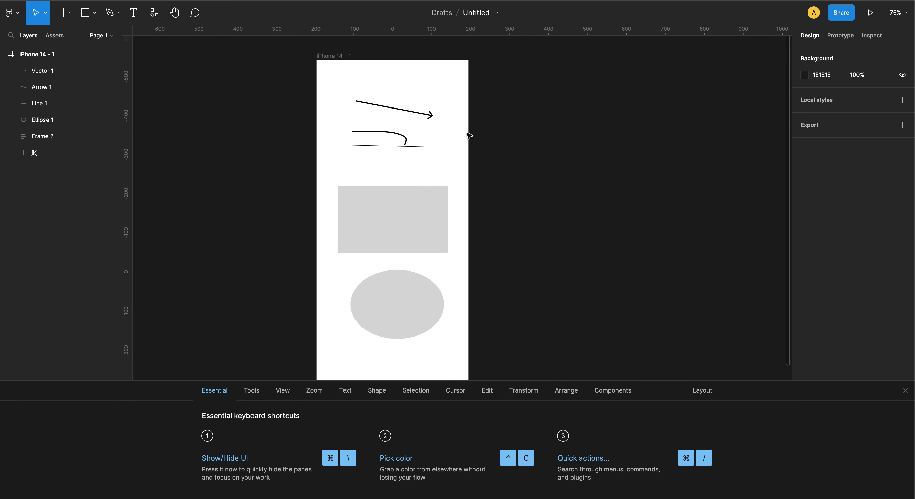
left_click(411, 184)
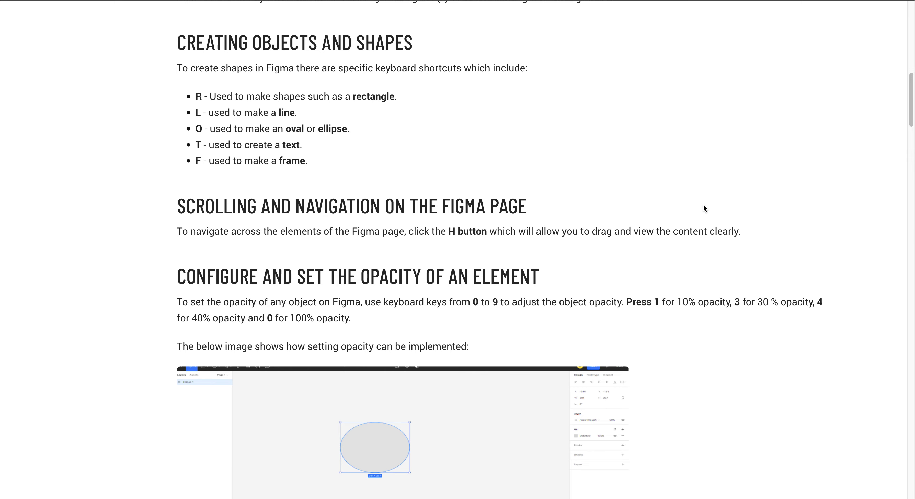
Read the article's section on element opacity, and review Figma's Selection and Transform shortcut lists
scroll(704, 205, "down", 4)
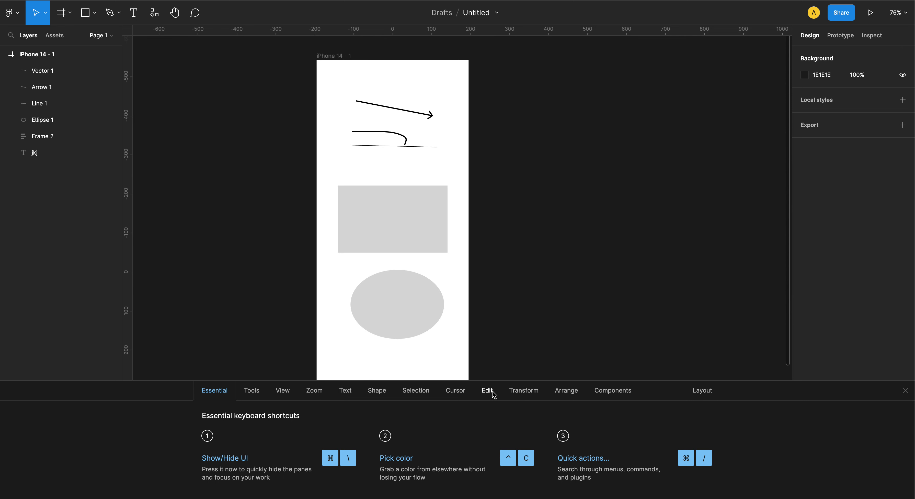
left_click(416, 392)
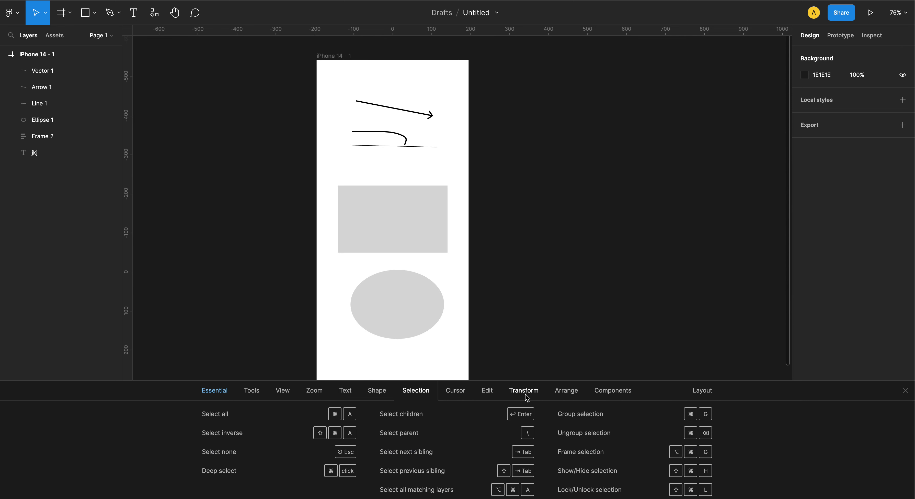
left_click(528, 396)
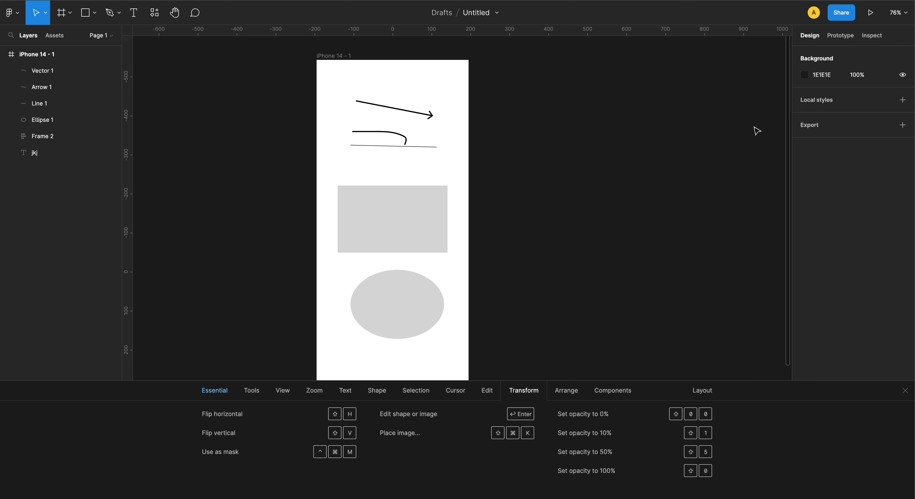
Select the auto layout frame around the rectangle and step its opacity from 10% up to 100%
left_click(414, 225)
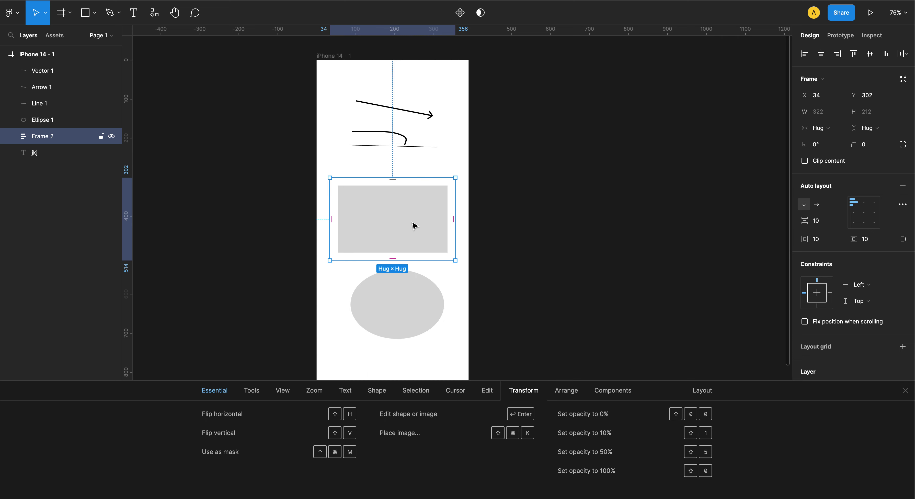
key("1")
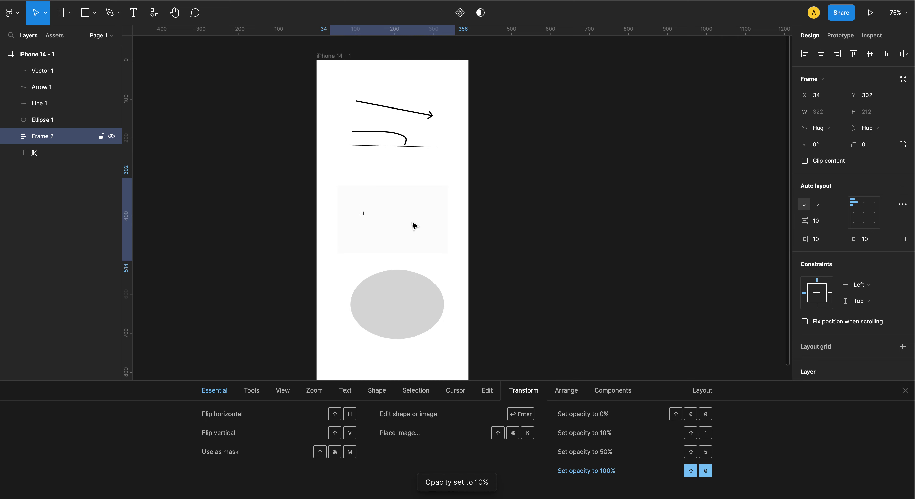
key("2")
key("5")
key("6")
key("7")
key("8")
key("9")
key("0")
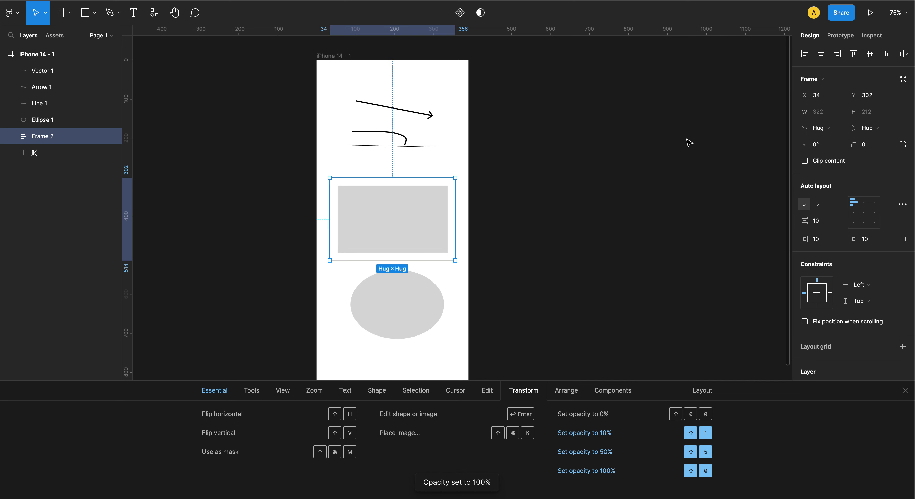
key("0")
key("0")
key("0")
key("0")
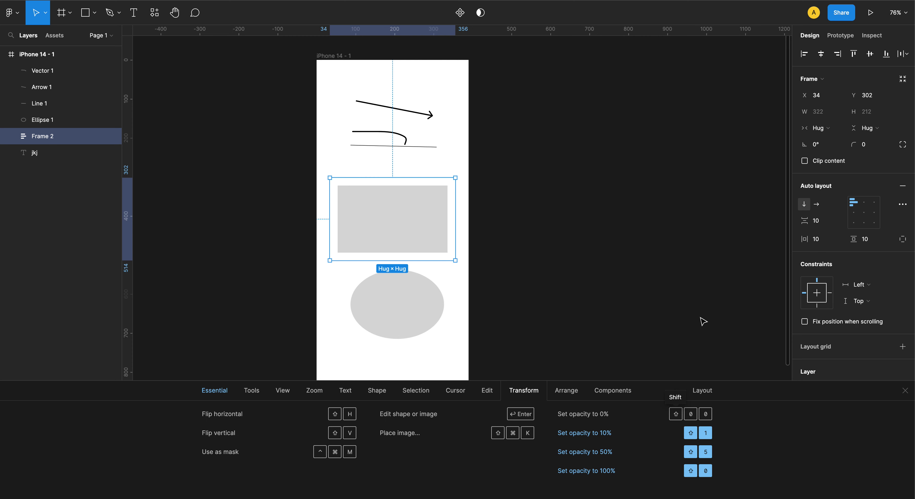
Try the 0% opacity shortcut on the rectangle's auto layout frame, restore it to 100% and deselect it
key("shift+0")
key("shift+0")
key("shift+0")
key("0")
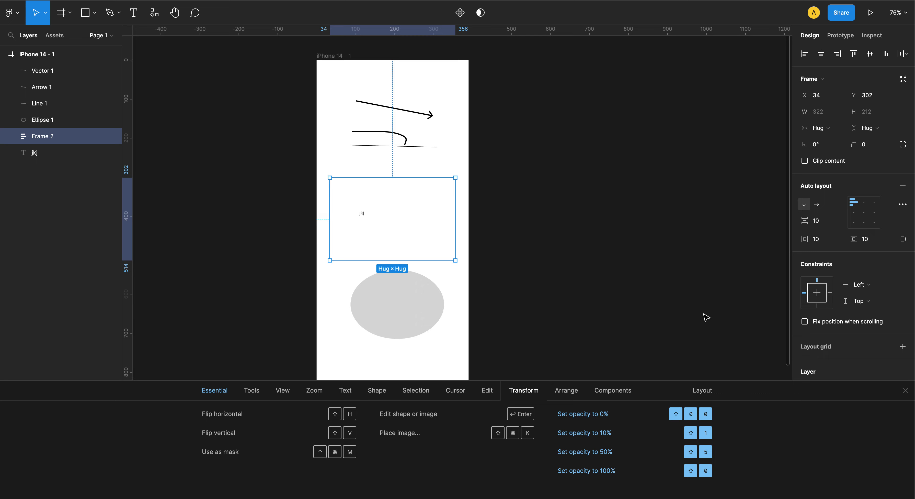
key("shift+0")
key("0")
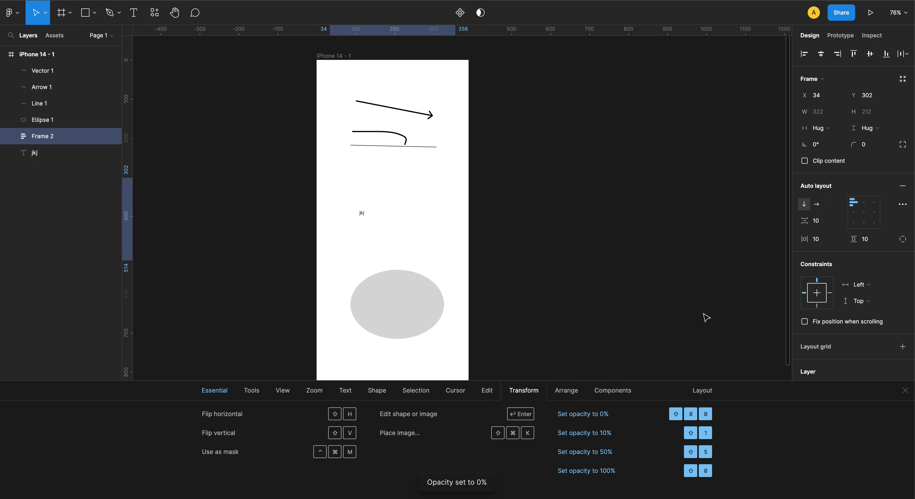
key("shift+0")
left_click(705, 202)
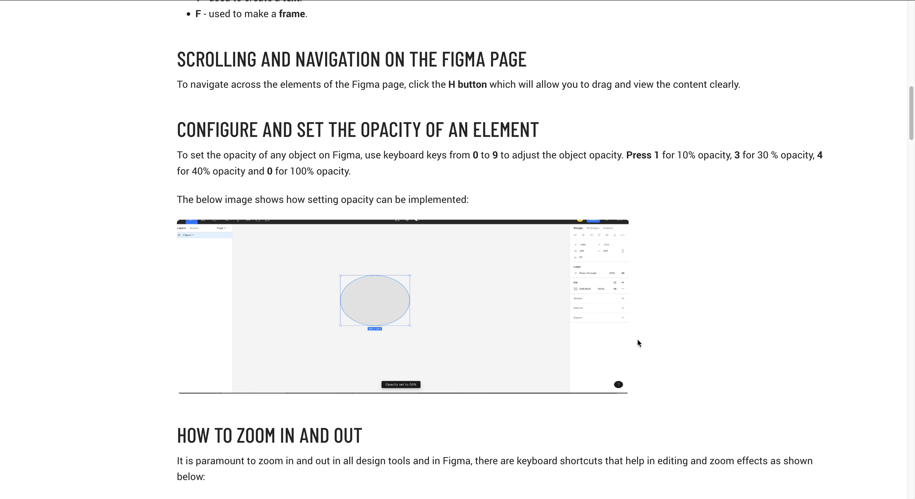
Read the article's zoom section, and try zooming to 1148% and back to 107% while panning around the rectangle with the Hand tool
scroll(638, 338, "down", 8)
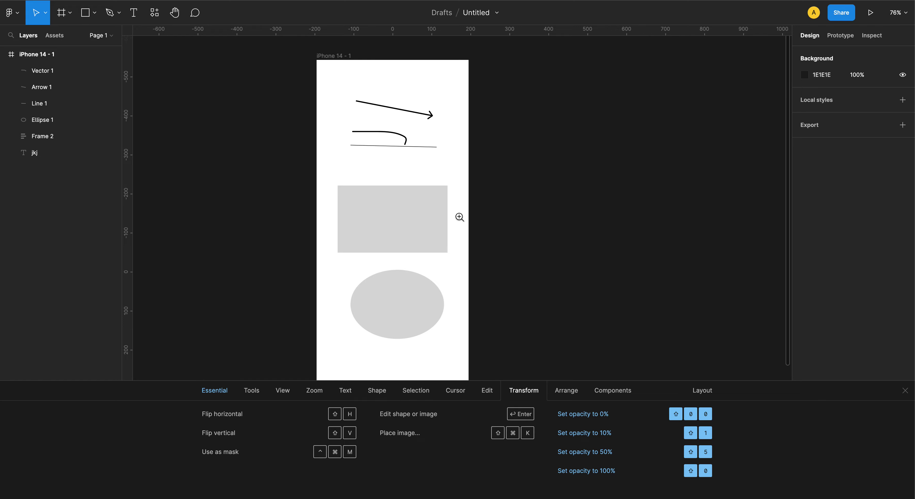
left_click_drag(459, 216, 505, 207)
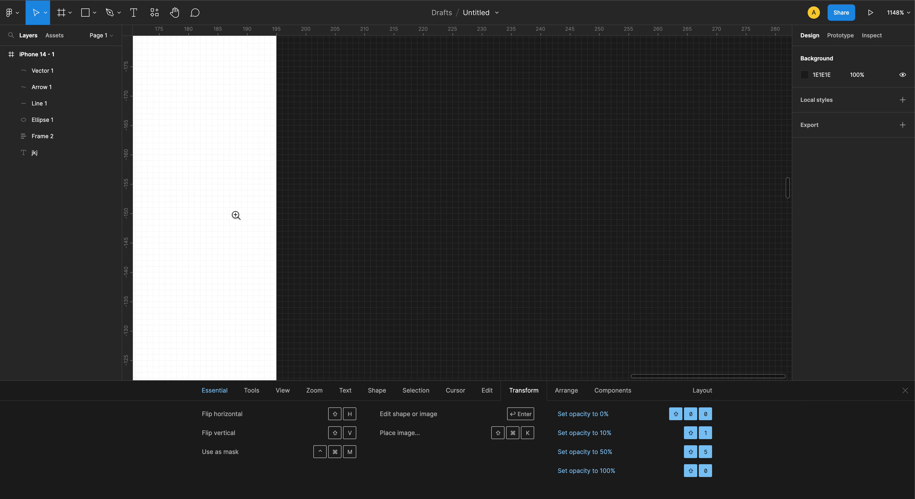
left_click_drag(236, 215, 554, 192)
key("h")
left_click_drag(206, 218, 656, 192)
left_click_drag(347, 237, 469, 222)
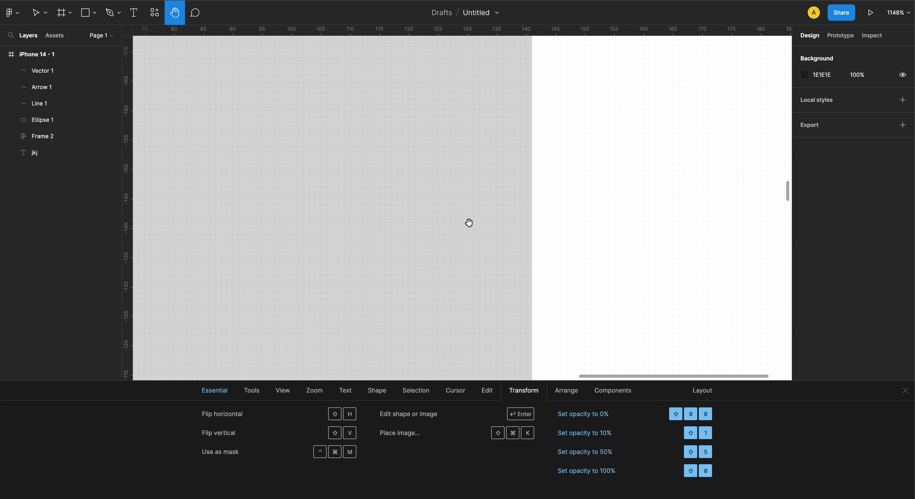
scroll(469, 223, "down", 10)
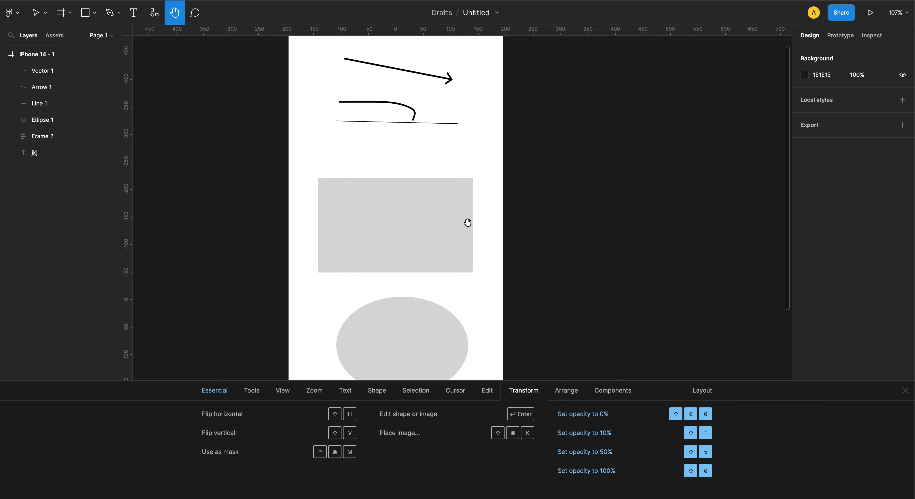
left_click_drag(468, 222, 546, 225)
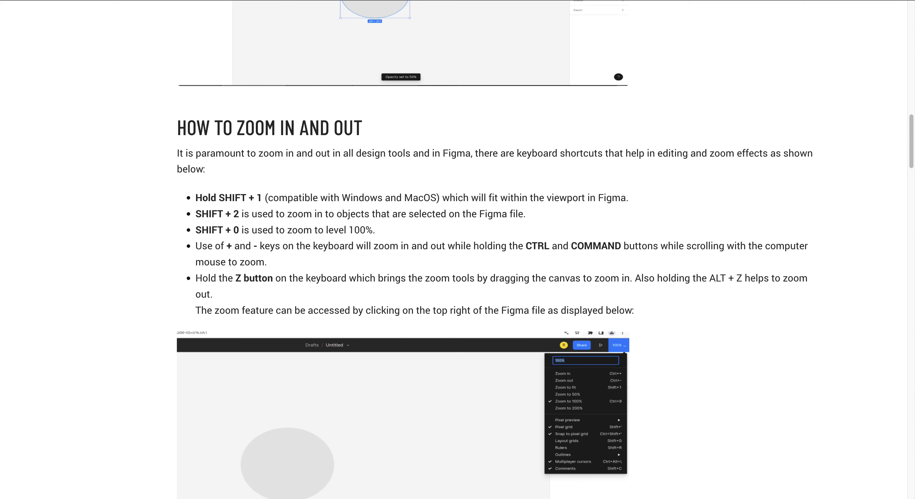
Read the article's sections on zooming, nudging with arrow keys, auto layout and grouping, color picker, search and layout grids
scroll(625, 266, "down", 3)
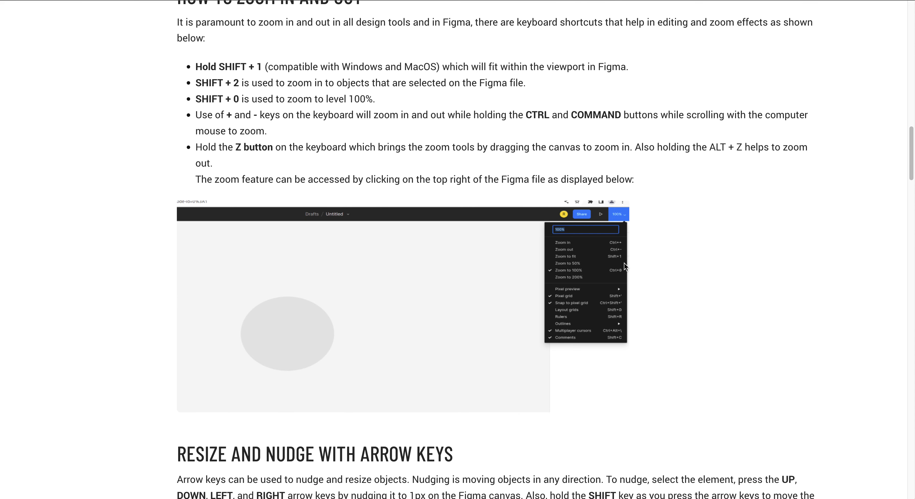
scroll(625, 263, "down", 8)
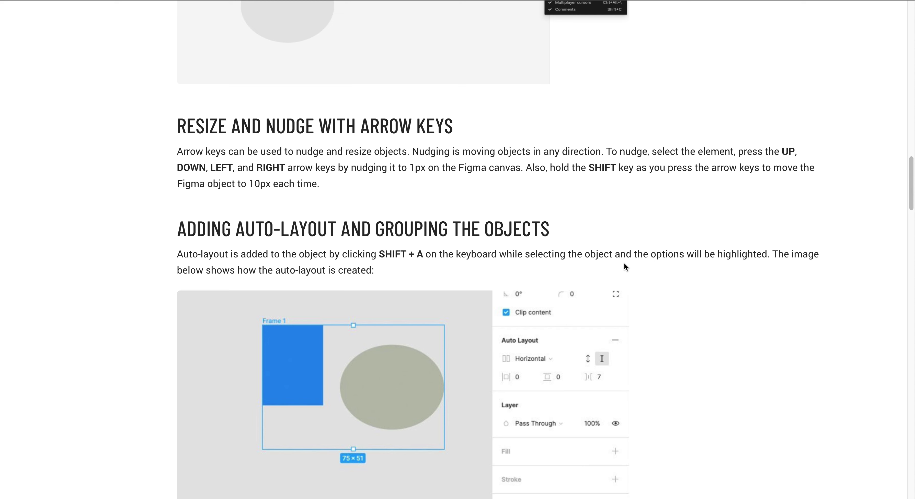
scroll(626, 264, "down", 3)
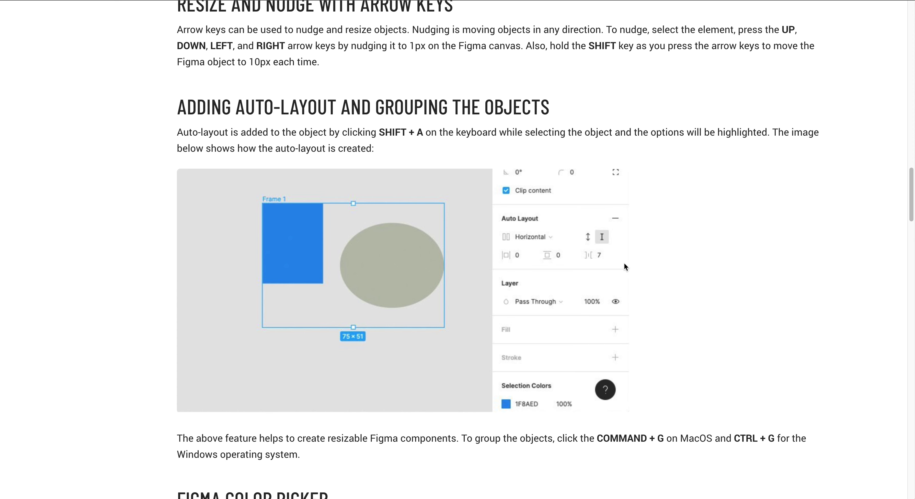
scroll(625, 267, "down", 10)
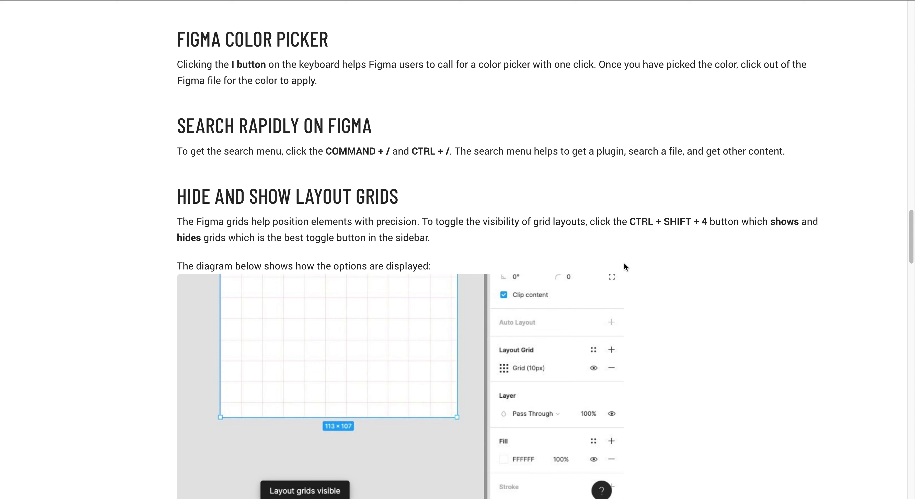
scroll(624, 263, "down", 1)
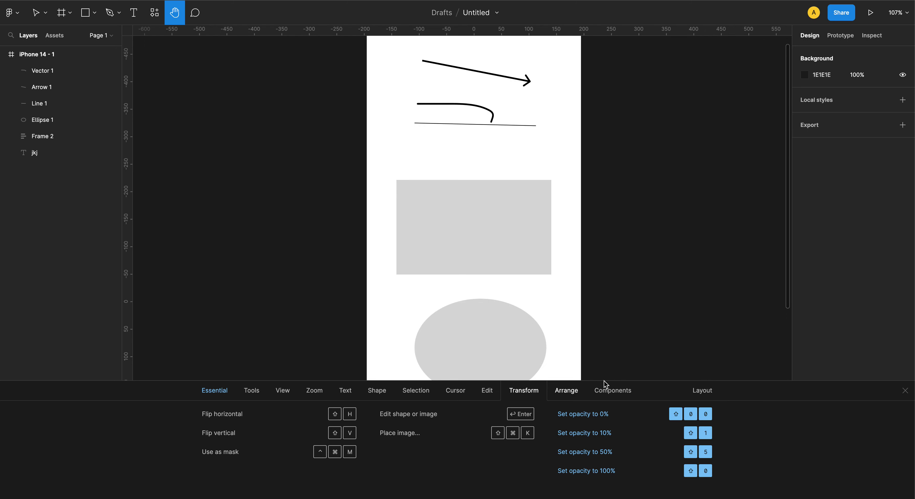
Switch to Figma and check the Layout, Components, Arrange, Transform, Edit, Tools and Essential shortcut lists for the layout grids shortcut
left_click(702, 389)
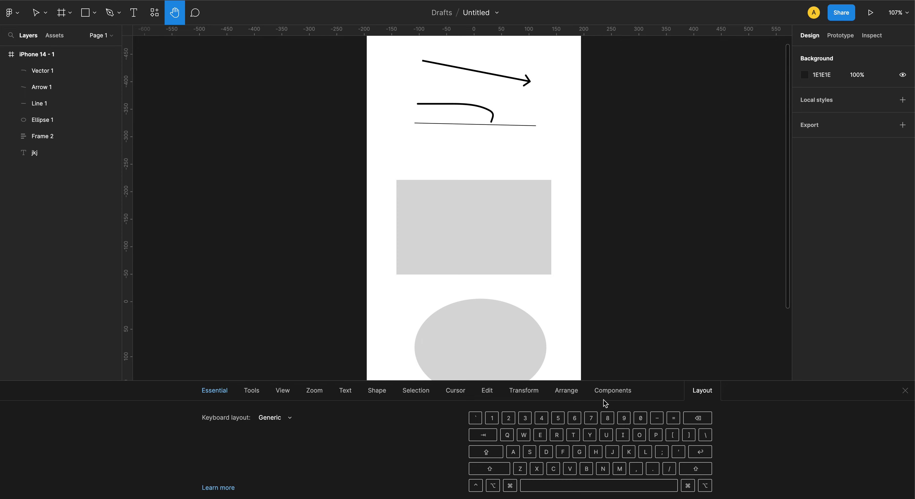
left_click(598, 392)
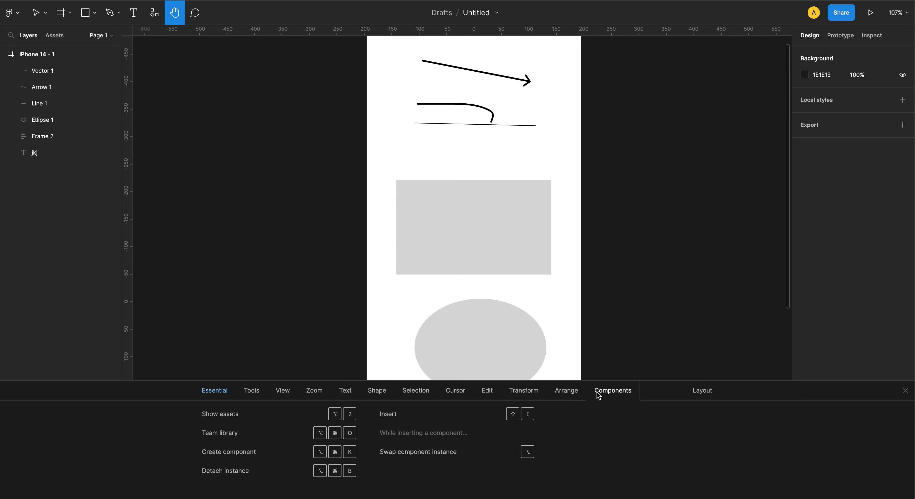
left_click(557, 393)
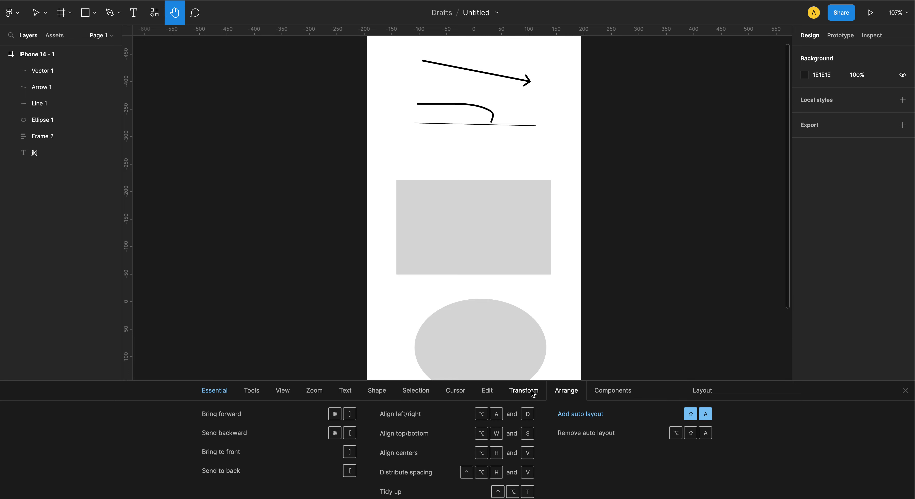
left_click(533, 393)
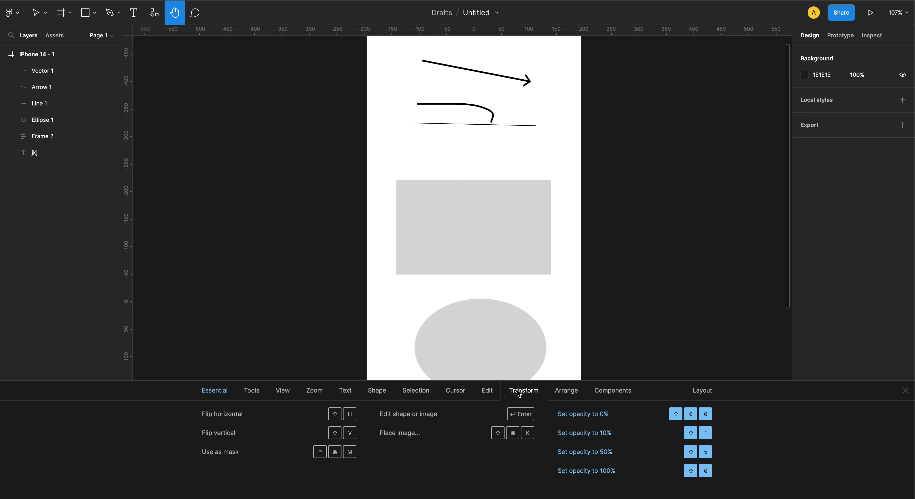
left_click(483, 393)
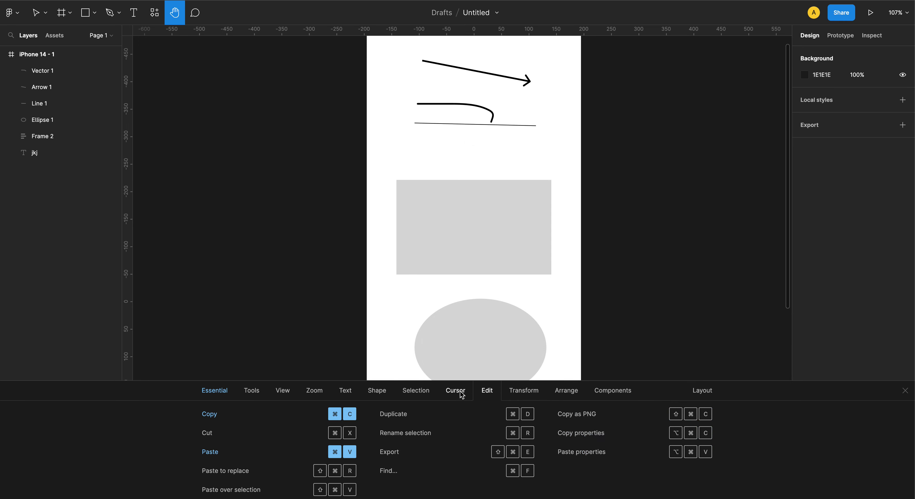
left_click(242, 394)
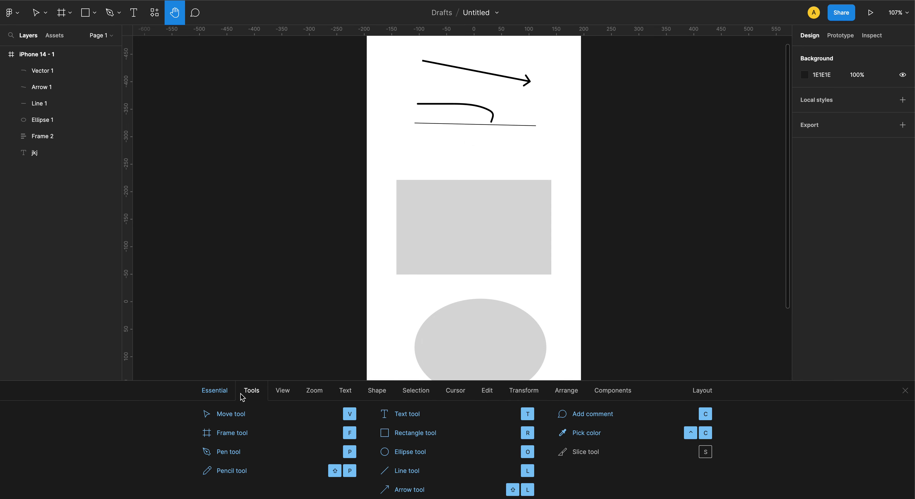
left_click(224, 394)
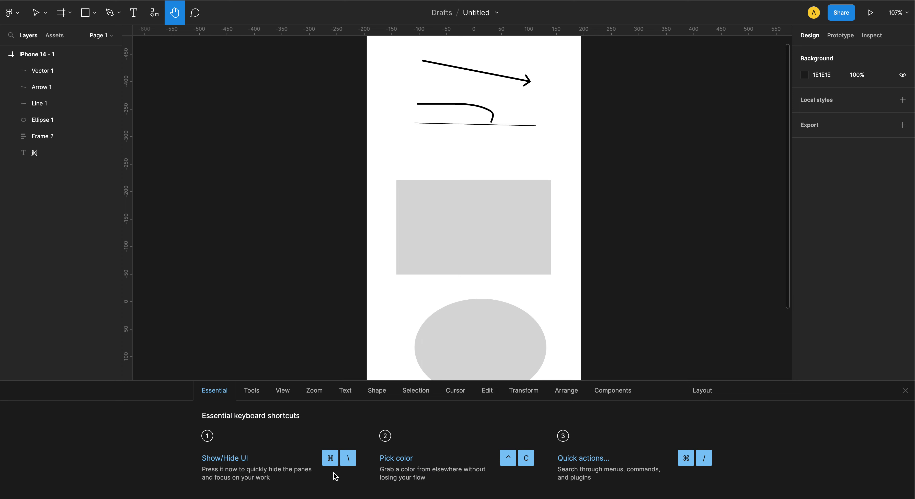
Continue looking for the layout grids shortcut in the Zoom, Selection, Cursor, Edit, Transform and Text lists
left_click(314, 390)
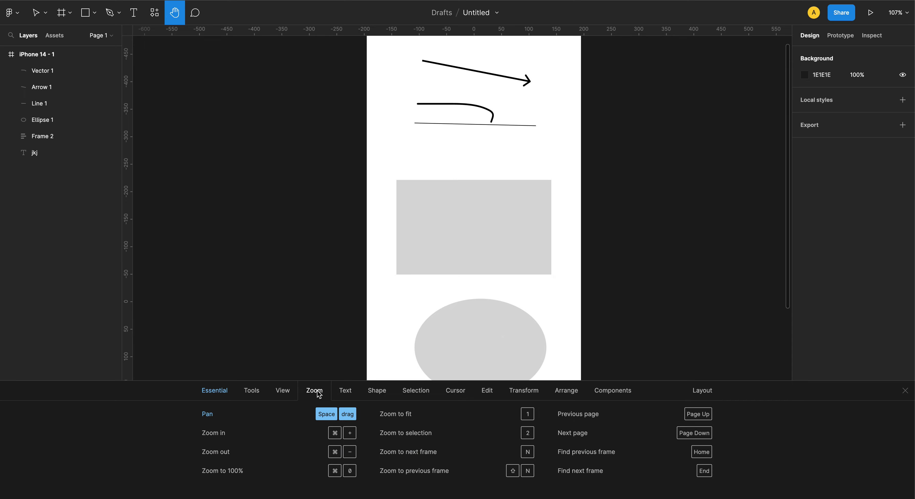
left_click(426, 392)
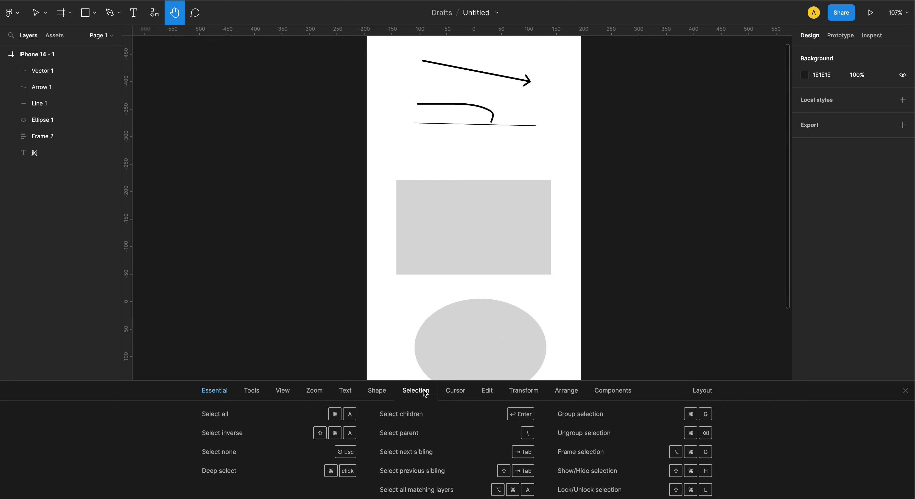
left_click(455, 392)
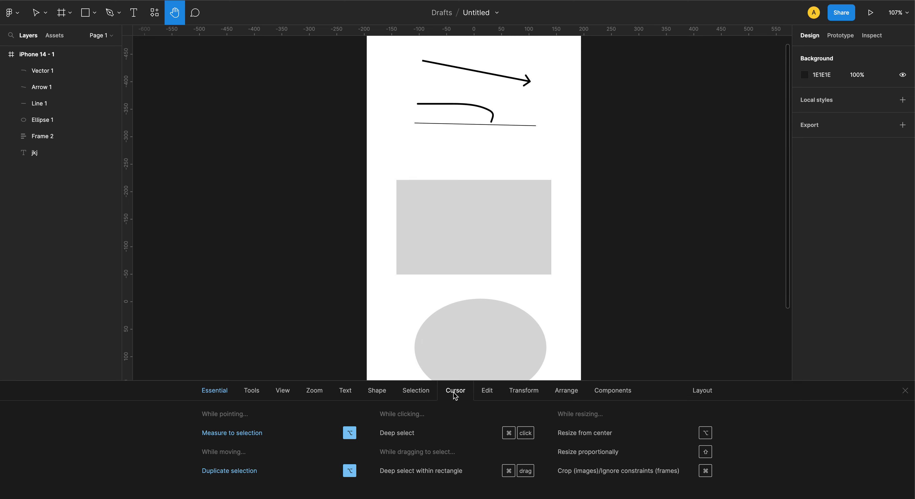
left_click(499, 391)
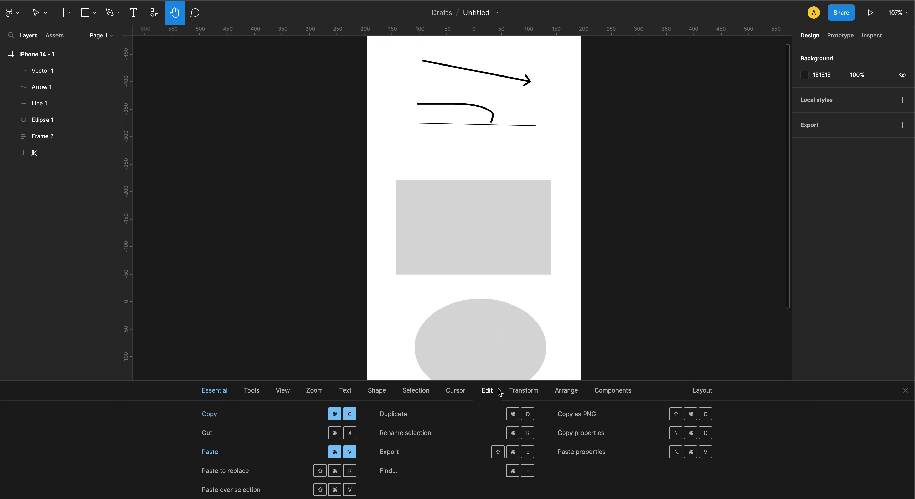
left_click(522, 391)
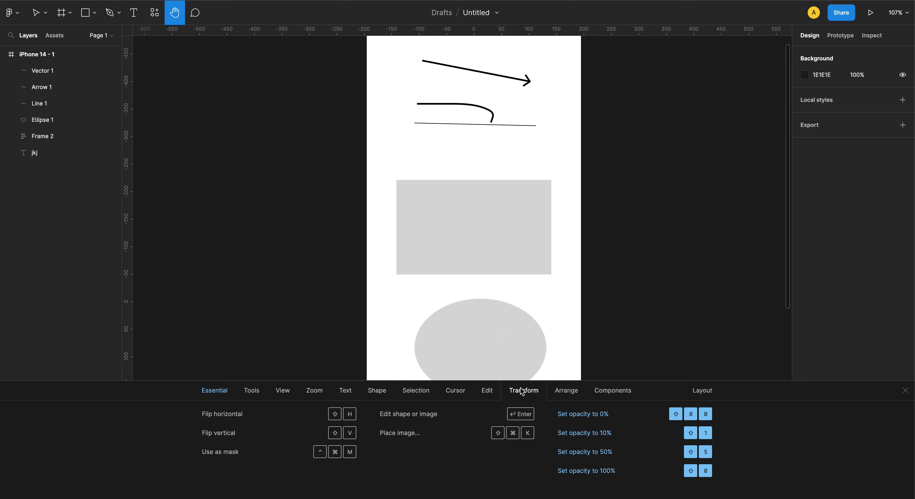
left_click(346, 391)
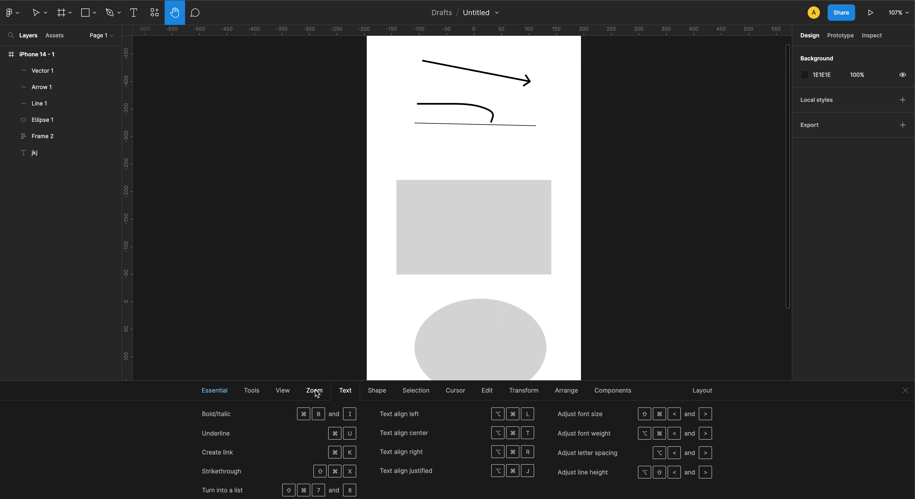
left_click(317, 393)
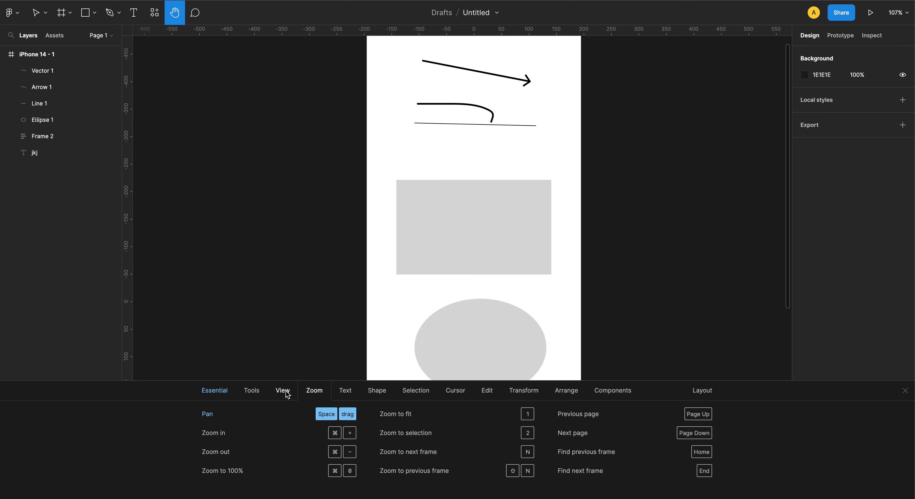
Look up the layout grids shortcut in the View list and try it by toggling the layout grids twice
left_click(286, 395)
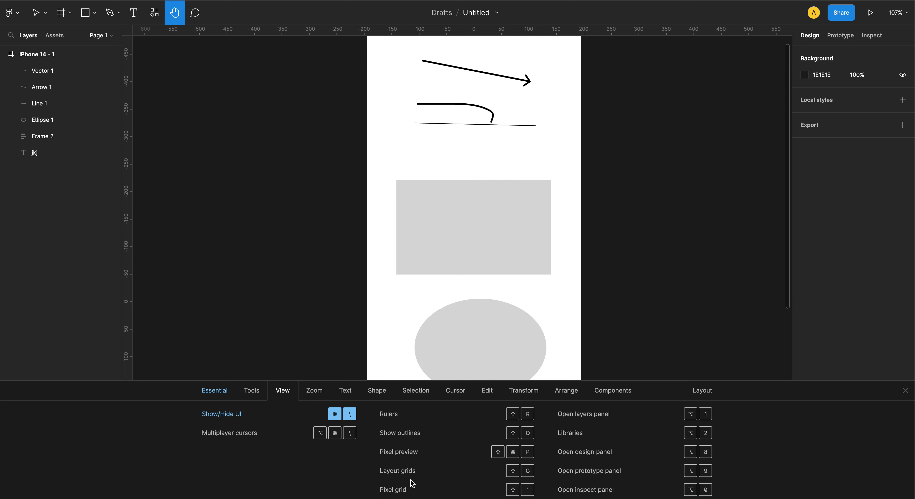
key("shift+g")
key("shift+g")
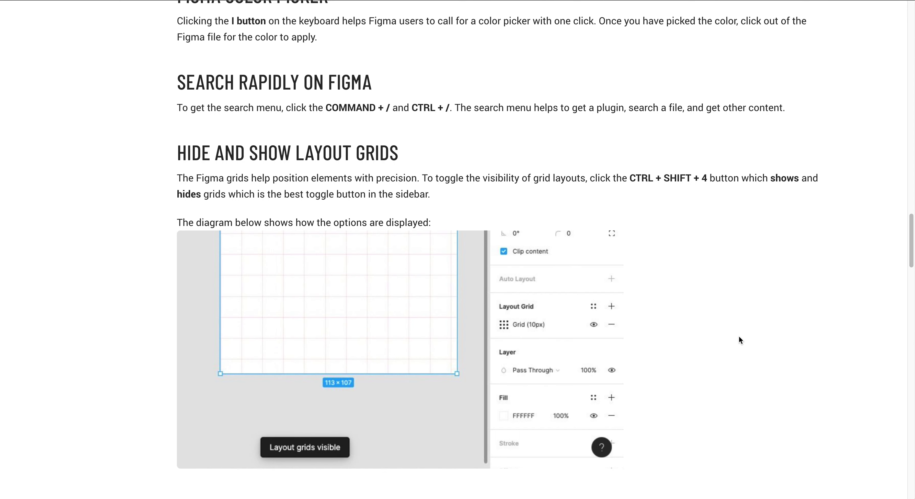
Read the article's duplicating and alignment sections and its shortcut summary through Components, and return to the beginning of the article
scroll(739, 339, "down", 10)
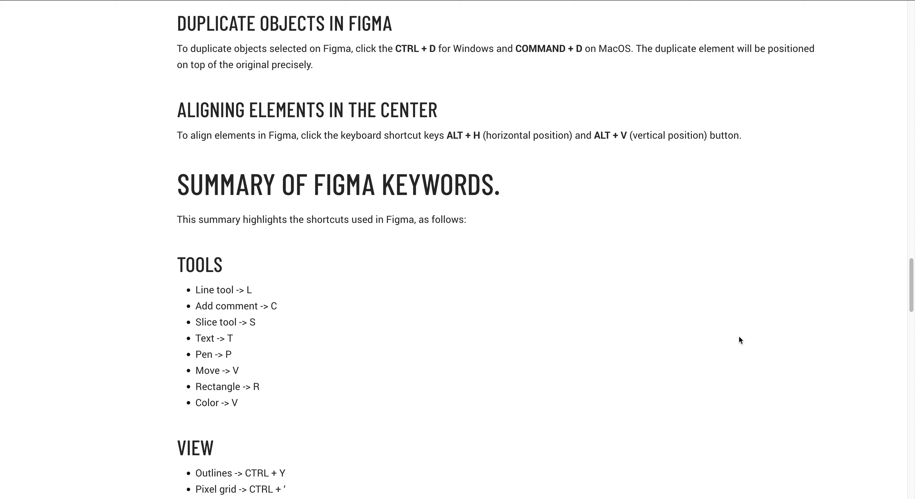
scroll(717, 255, "down", 4)
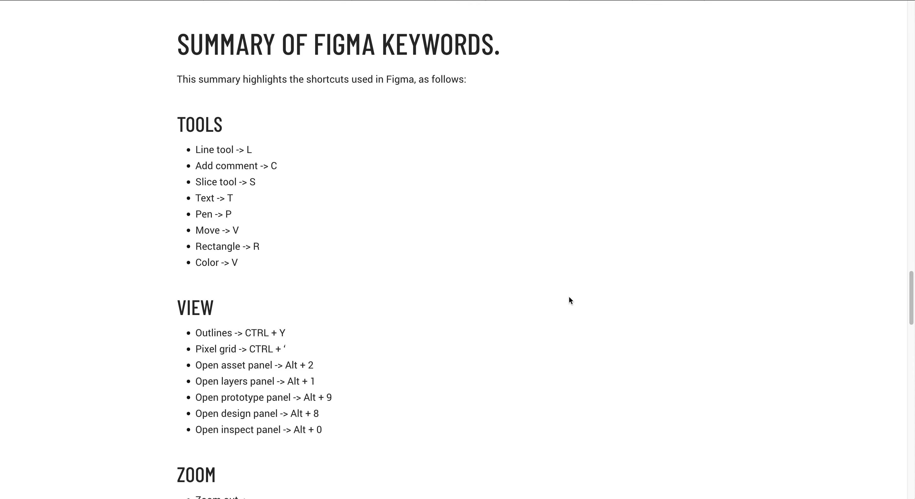
scroll(569, 296, "down", 1)
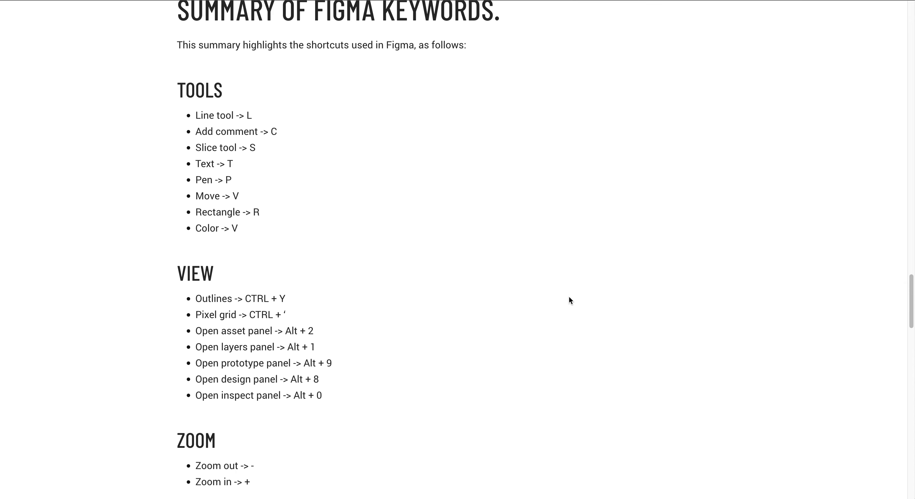
scroll(569, 301, "down", 12)
scroll(569, 300, "down", 5)
scroll(569, 297, "down", 6)
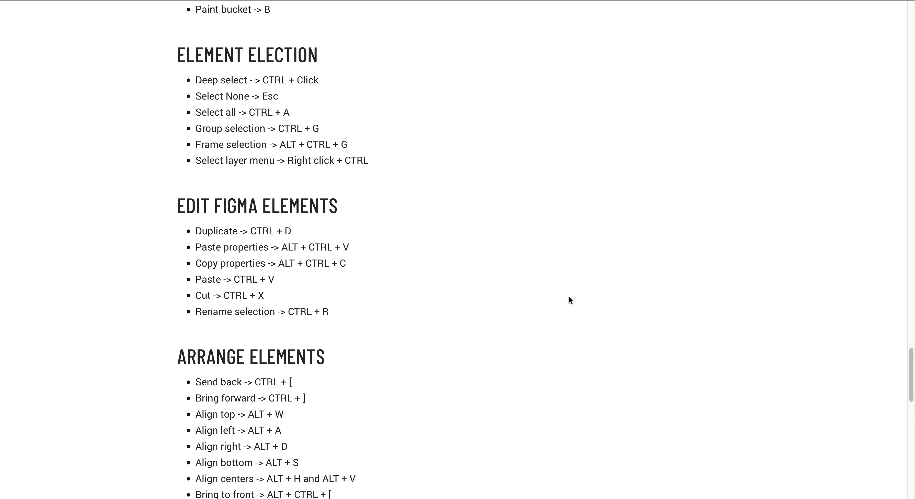
scroll(569, 297, "down", 5)
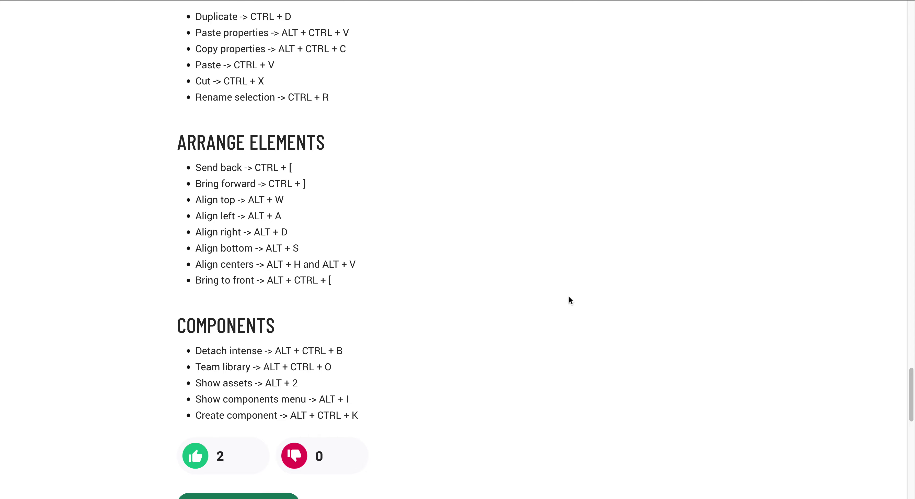
scroll(568, 297, "down", 1)
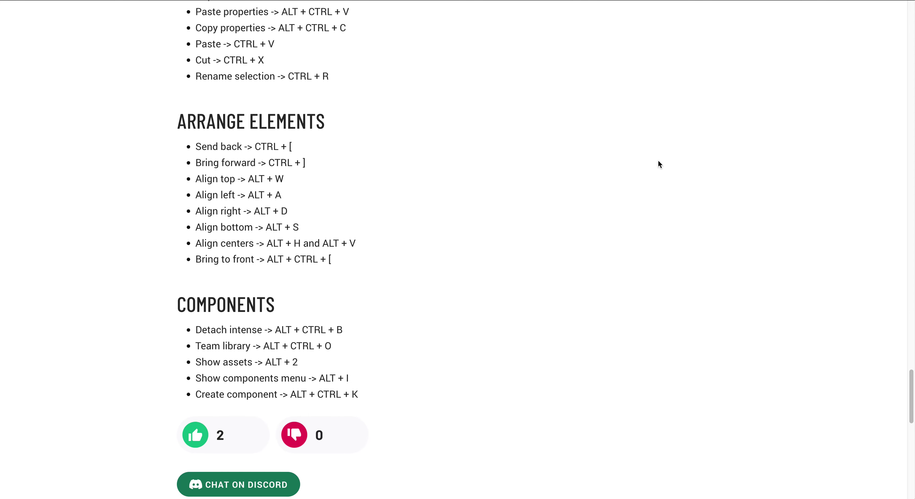
scroll(658, 161, "up", 20)
scroll(658, 163, "up", 20)
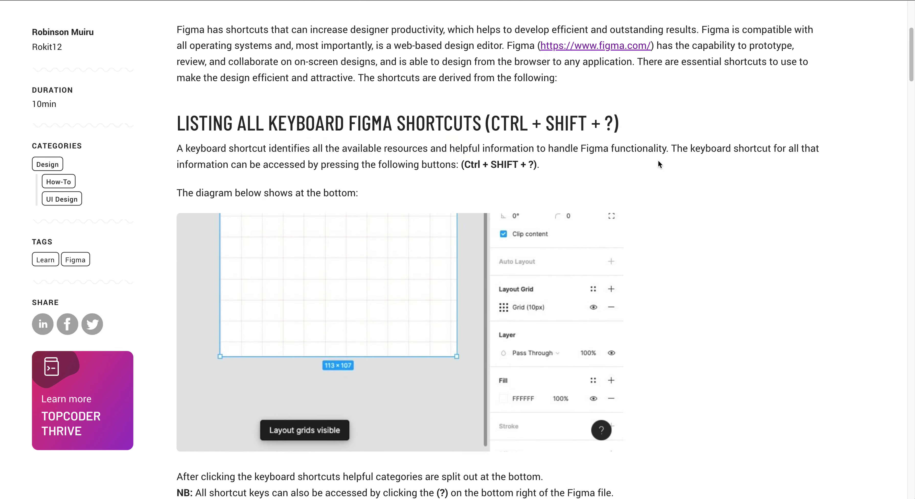
scroll(658, 161, "up", 8)
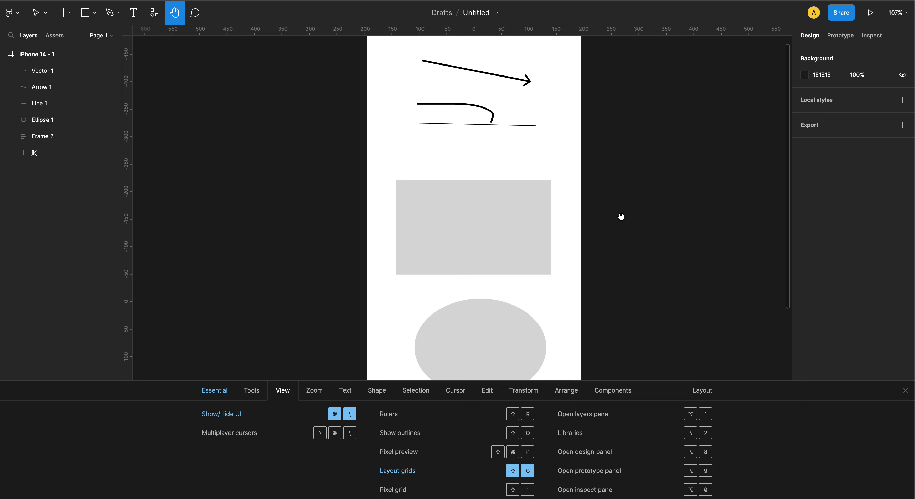
Switch to Figma and try the shortcut for the keyboard shortcuts reference by closing it, reopening it and closing it again
key("ctrl+shift+slash")
key("ctrl+shift+slash")
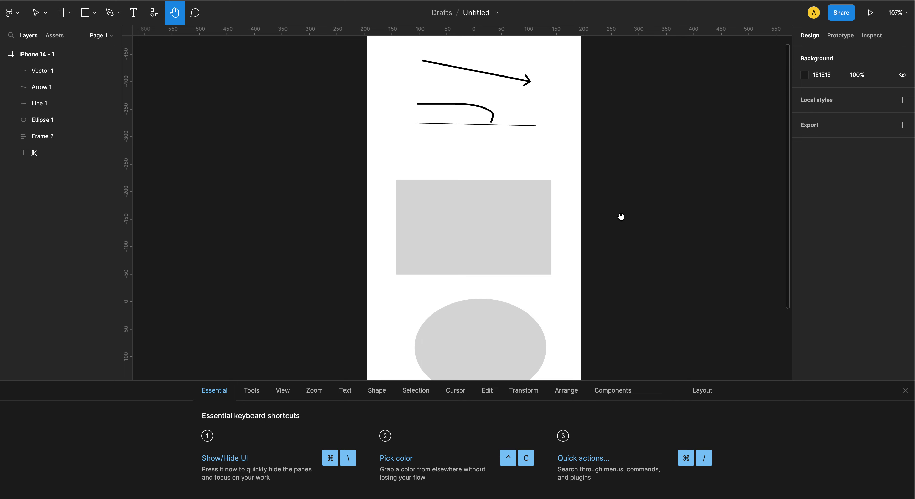
key("ctrl+shift+slash")
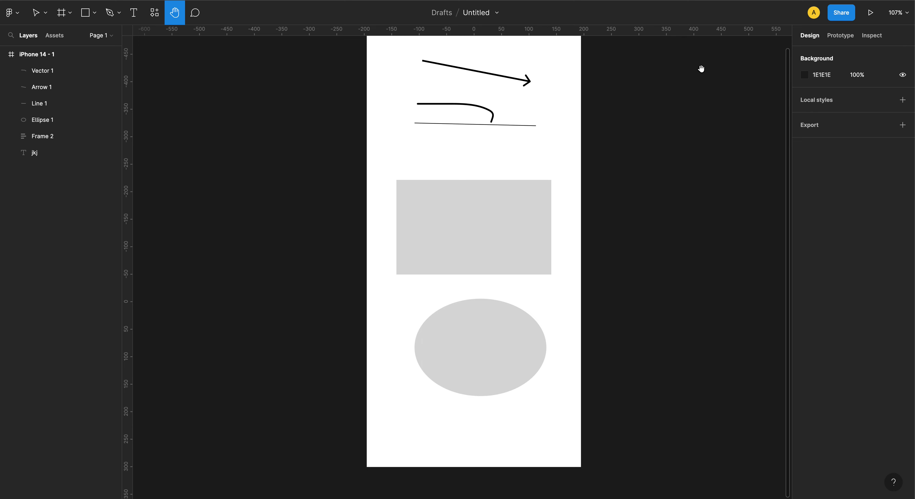